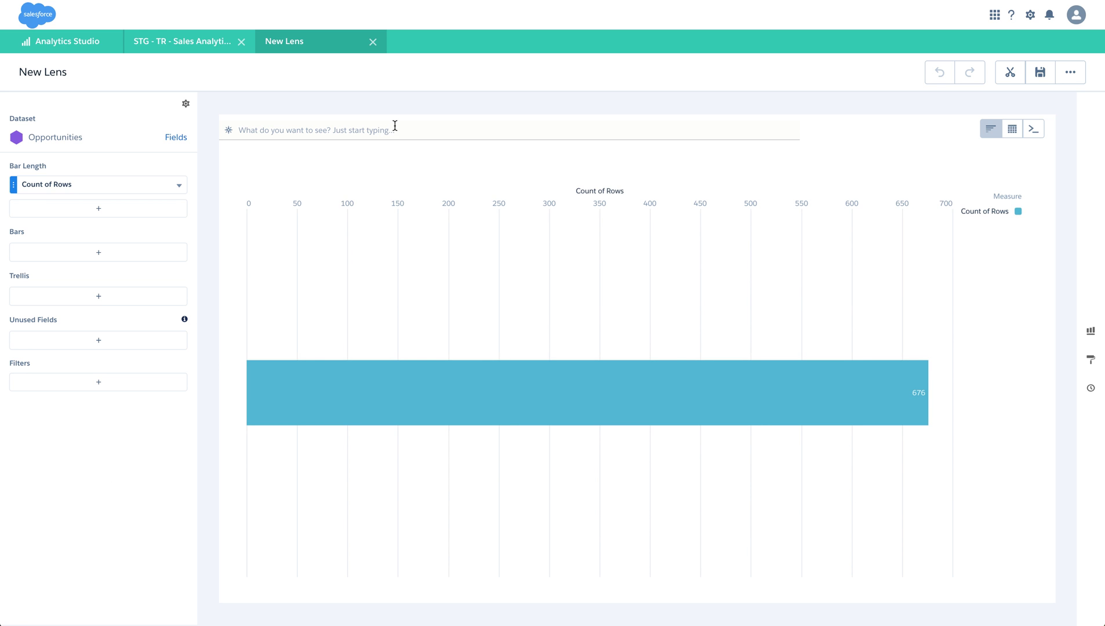
- Measure bar length by Sum of Amount instead of Count of Rows
{"action": "left_click", "coordinate": [133, 192]}
{"action": "left_click", "coordinate": [210, 208]}
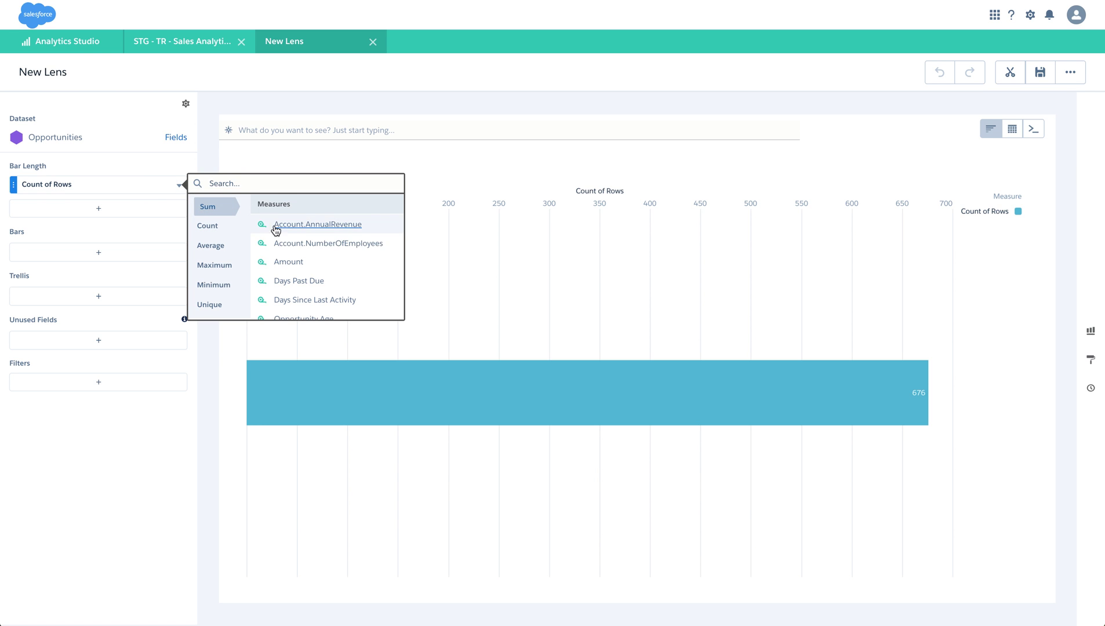
{"action": "left_click", "coordinate": [297, 261]}
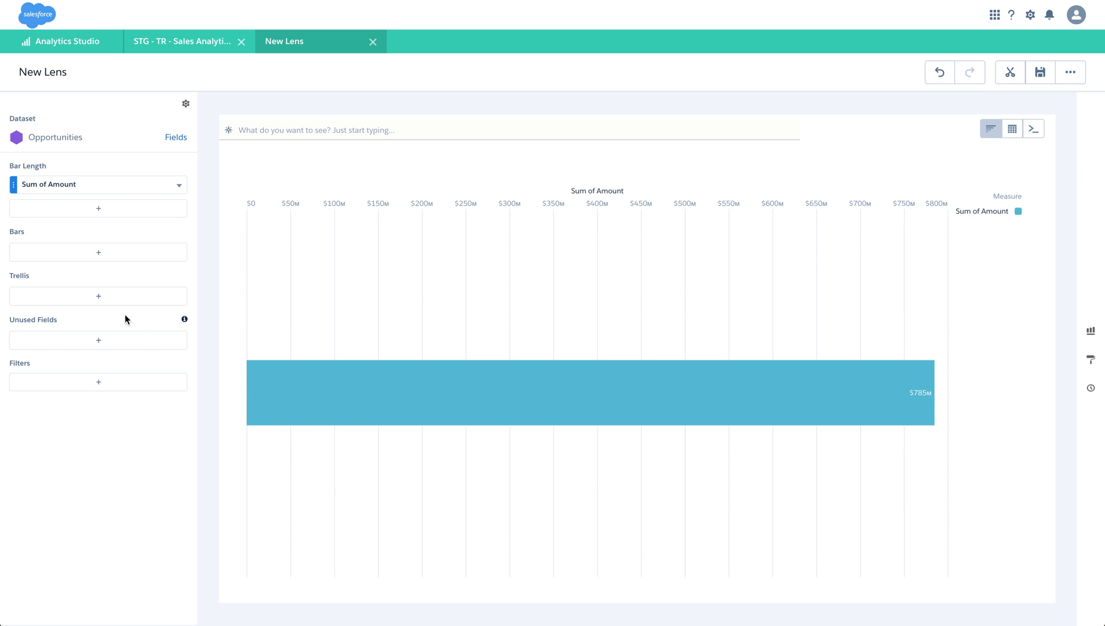
- Split the Sum of Amount bars by the Industry field, one bar per industry
{"action": "left_click", "coordinate": [99, 253]}
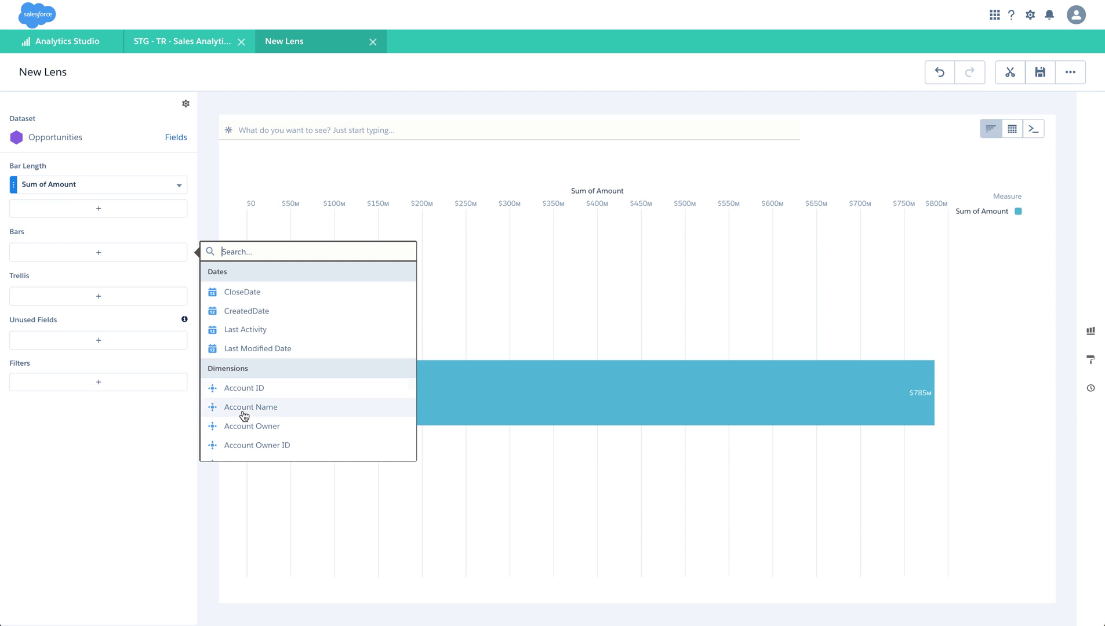
{"action": "type", "text": "Indus"}
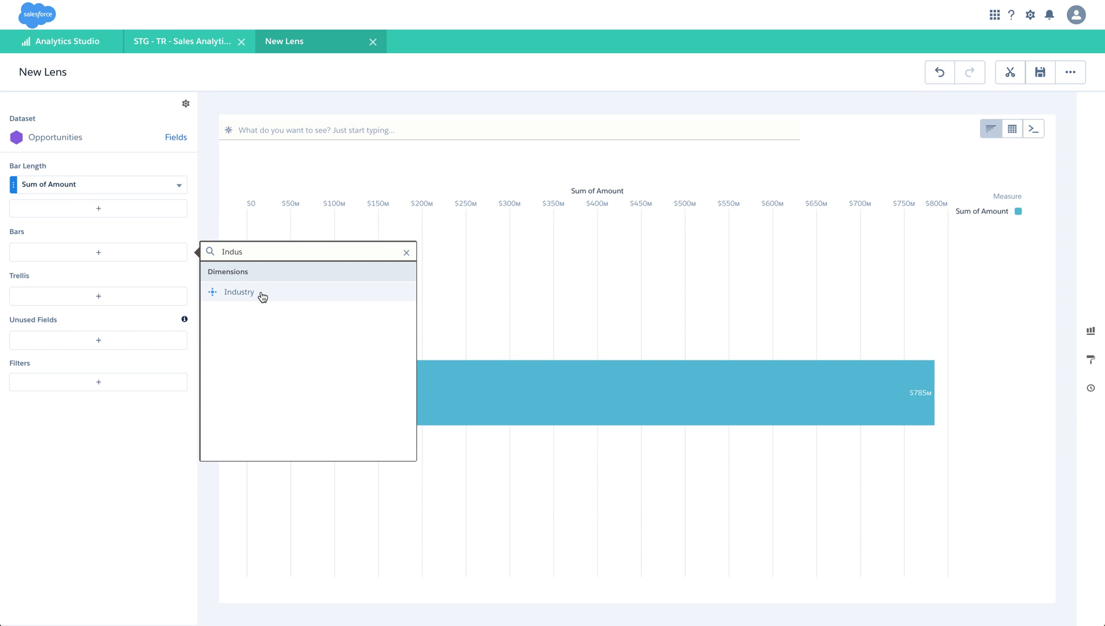
{"action": "left_click", "coordinate": [261, 296]}
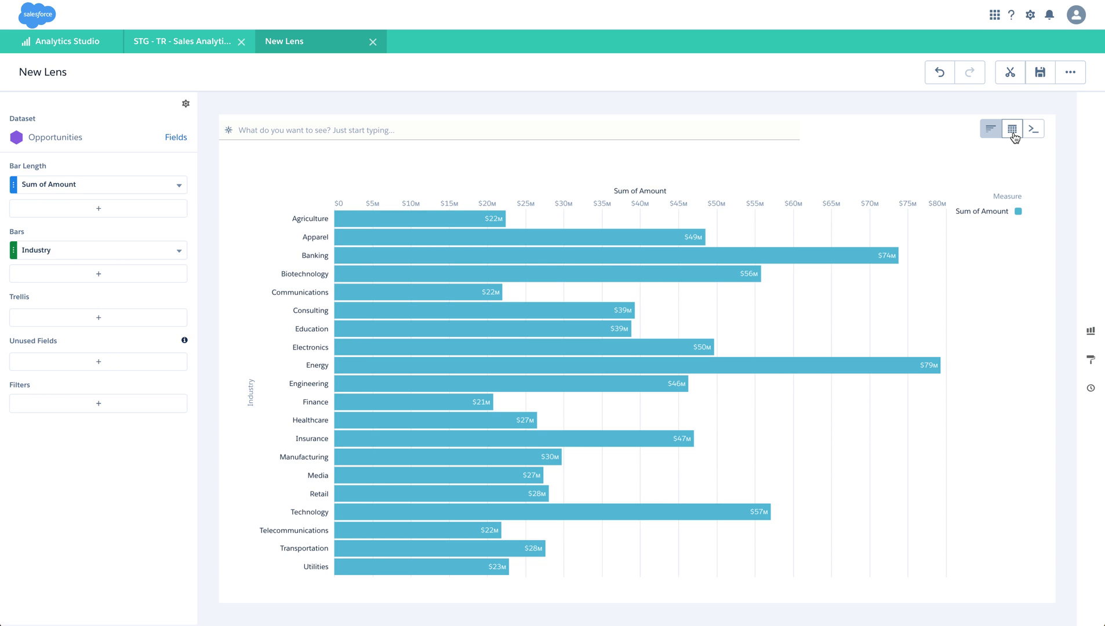
{"action": "mouse_move", "coordinate": [1013, 134]}
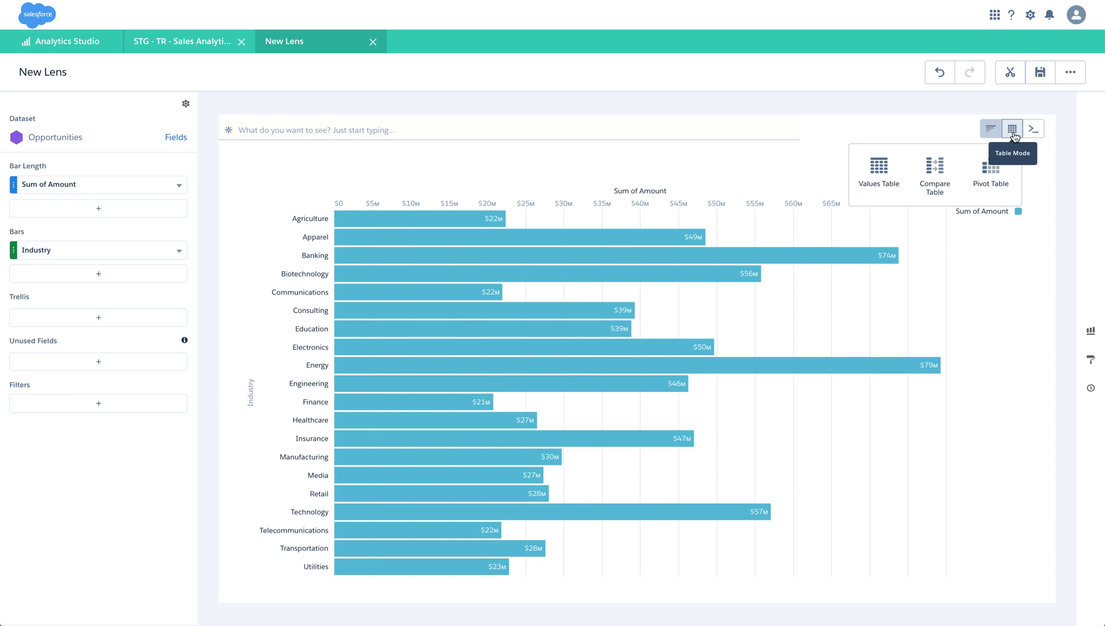
- Switch the lens to Compare Table mode listing Sum of Amount per Industry
{"action": "left_click", "coordinate": [934, 176]}
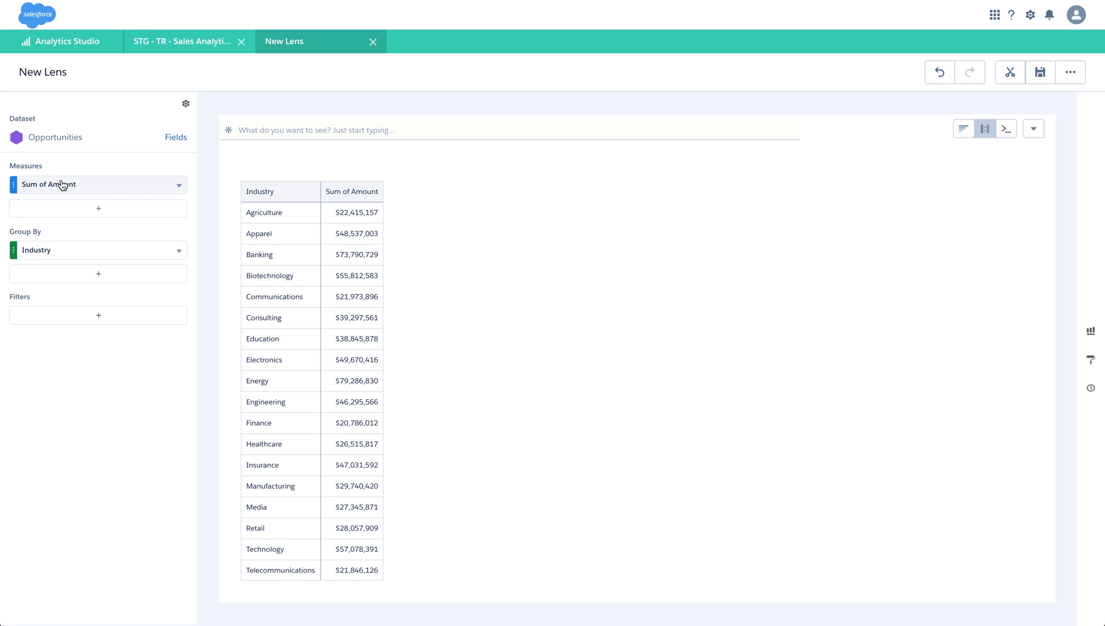
- Add a second Sum of Amount column and filter the first one to Closed = Open
{"action": "left_click", "coordinate": [88, 212]}
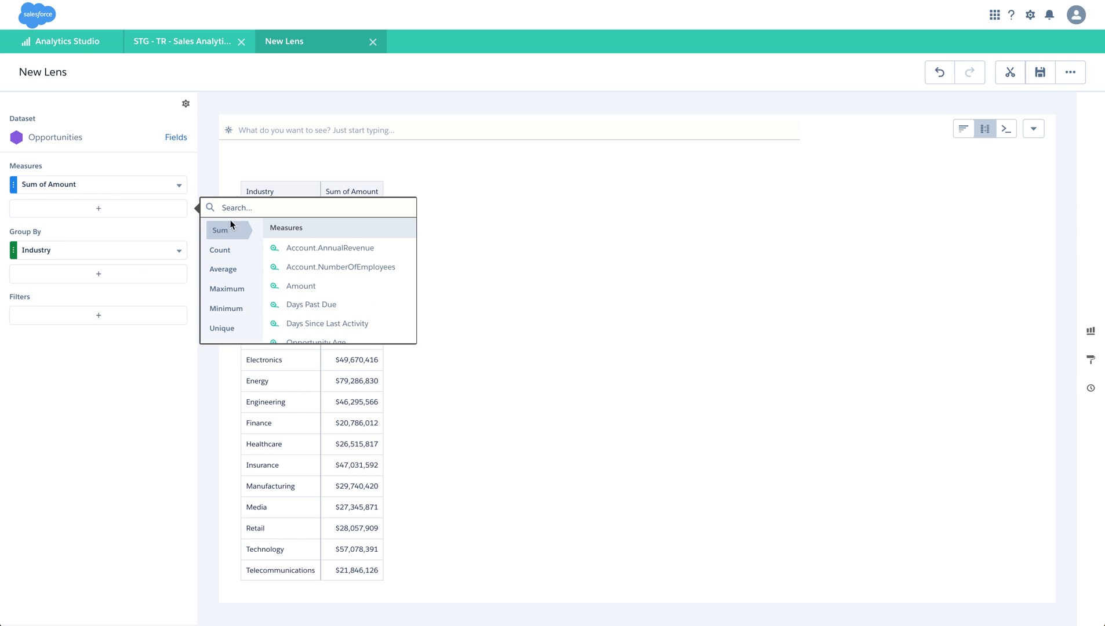
{"action": "left_click", "coordinate": [312, 286]}
{"action": "left_click", "coordinate": [179, 185]}
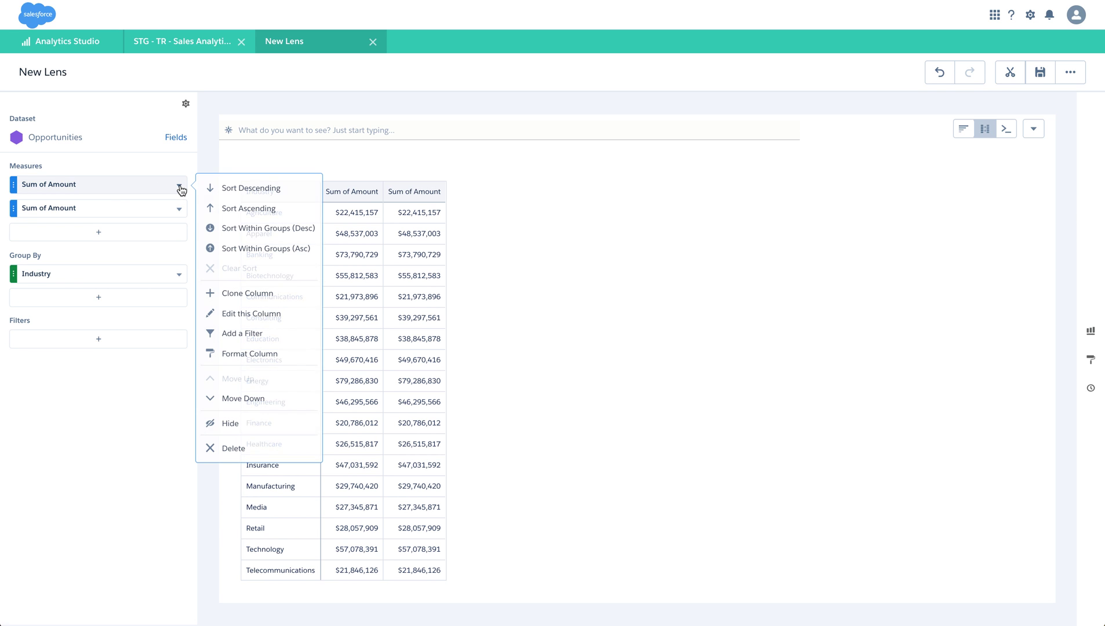
{"action": "left_click", "coordinate": [275, 340]}
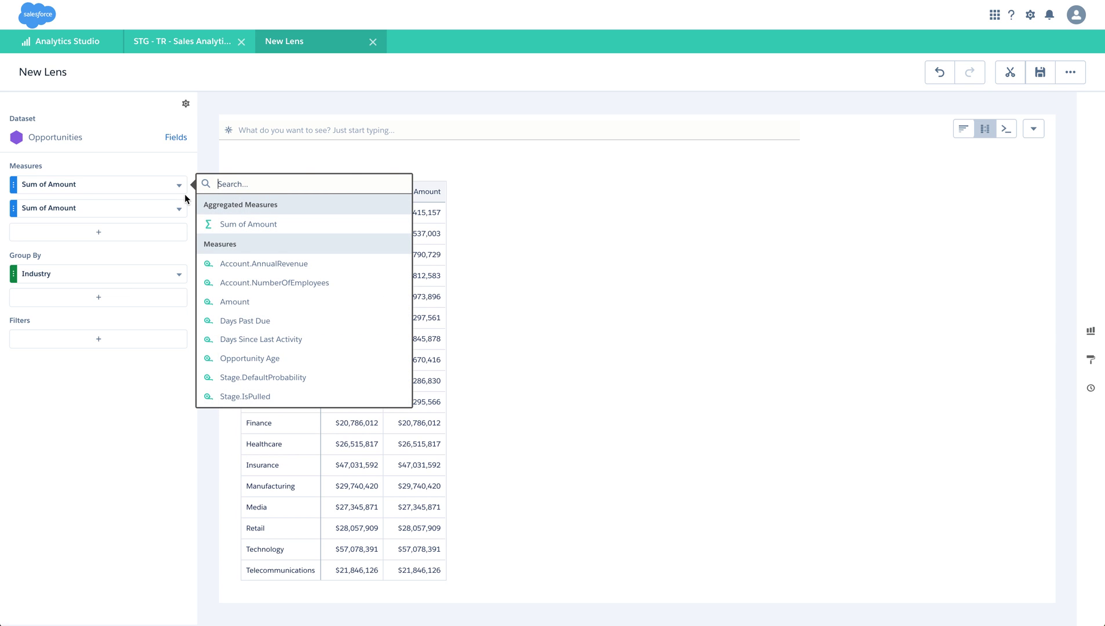
{"action": "type", "text": "Closed"}
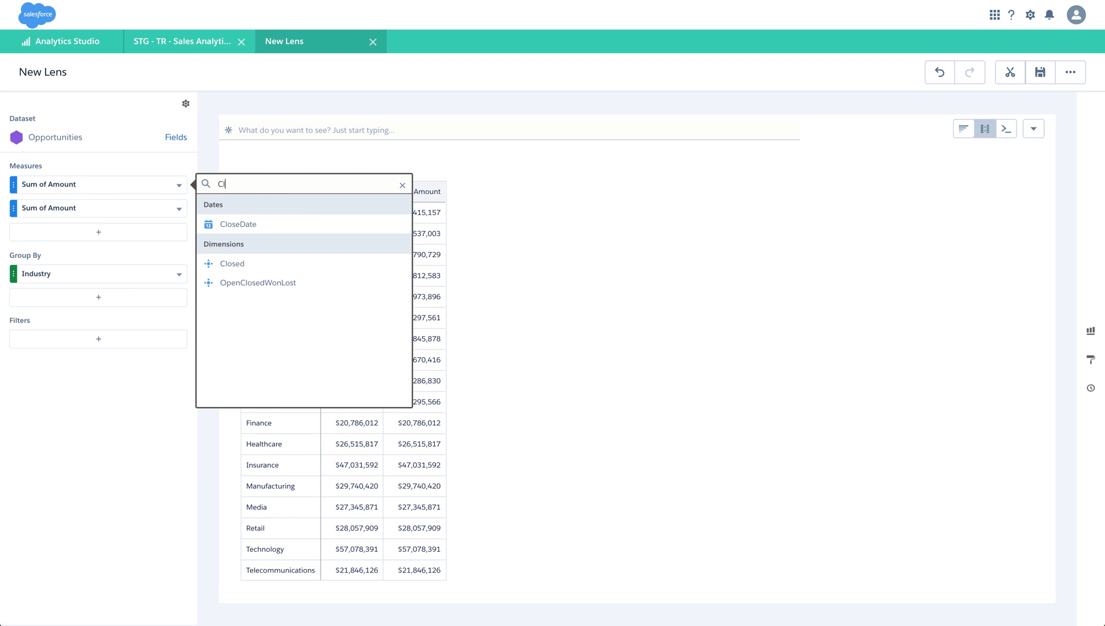
{"action": "left_click", "coordinate": [261, 268]}
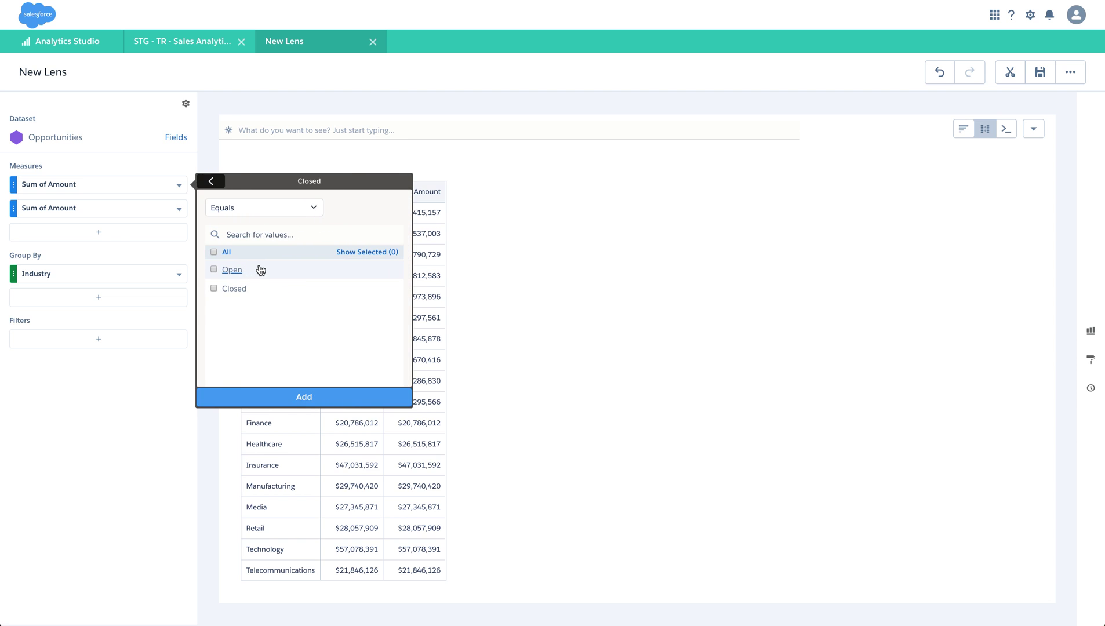
{"action": "left_click", "coordinate": [240, 271]}
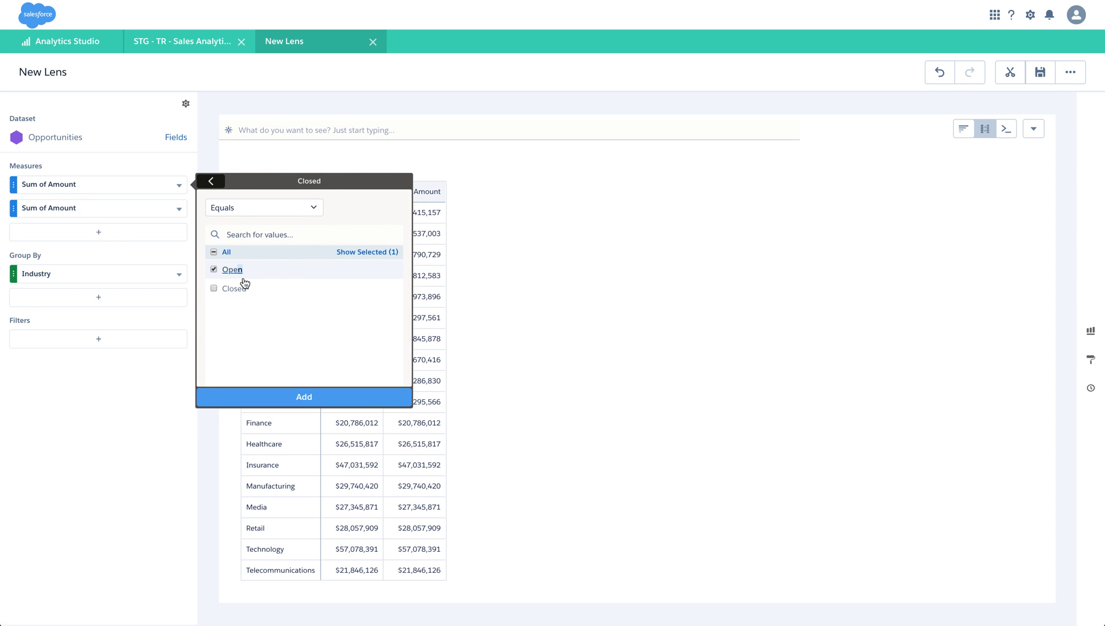
{"action": "left_click", "coordinate": [307, 401]}
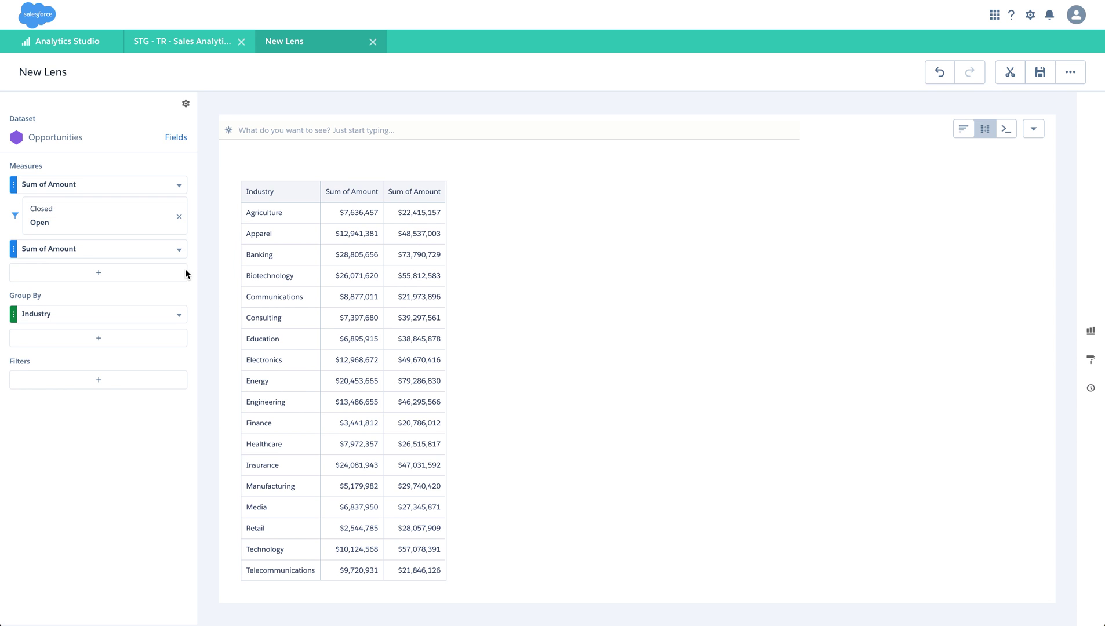
- Filter the second Sum of Amount column to Closed = Closed opportunities
{"action": "left_click", "coordinate": [178, 254]}
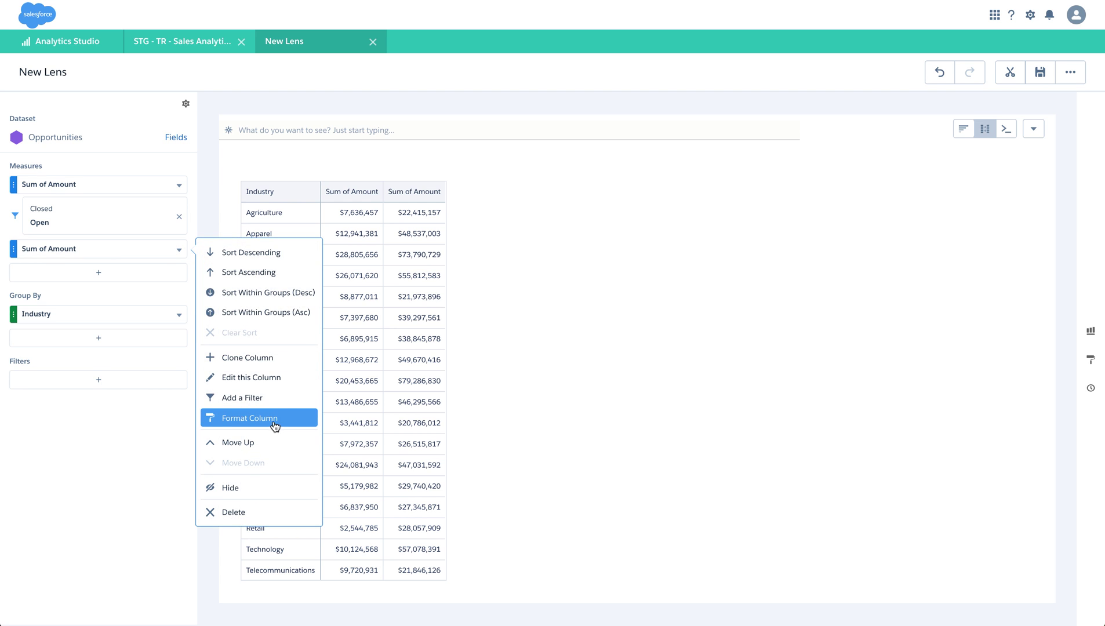
{"action": "left_click", "coordinate": [272, 397]}
{"action": "type", "text": "Closed"}
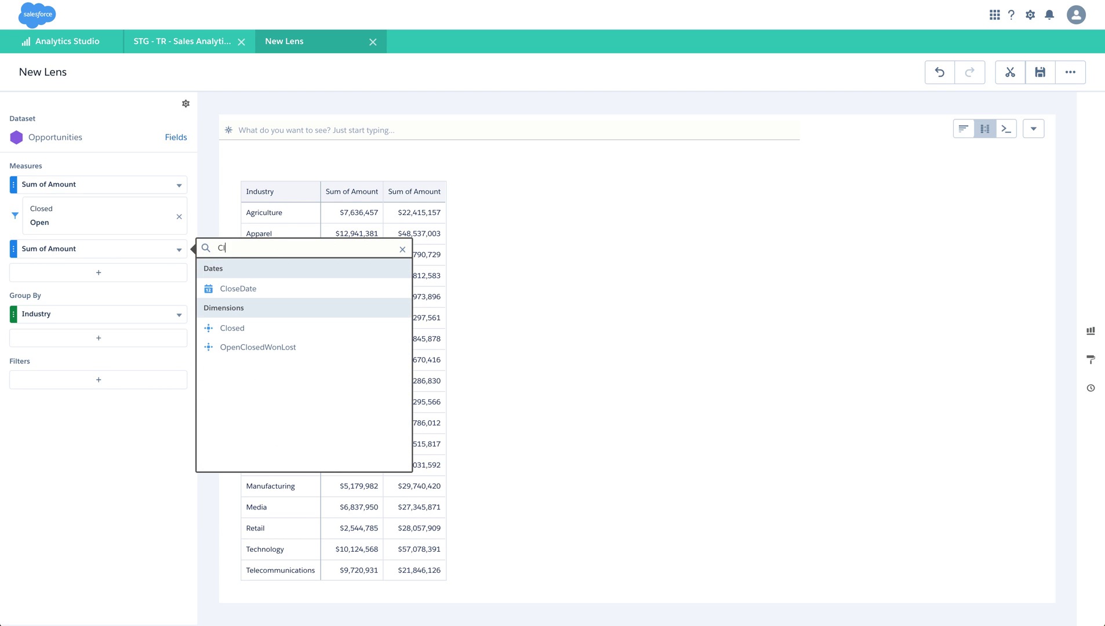
{"action": "left_click", "coordinate": [277, 325]}
{"action": "left_click", "coordinate": [244, 355]}
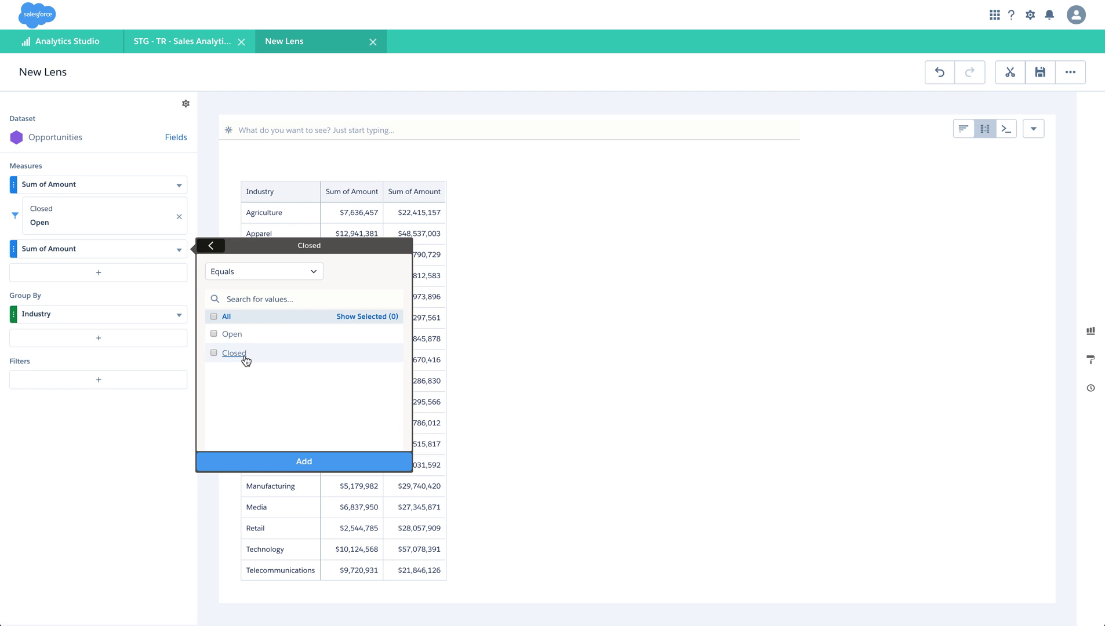
{"action": "left_click", "coordinate": [316, 464]}
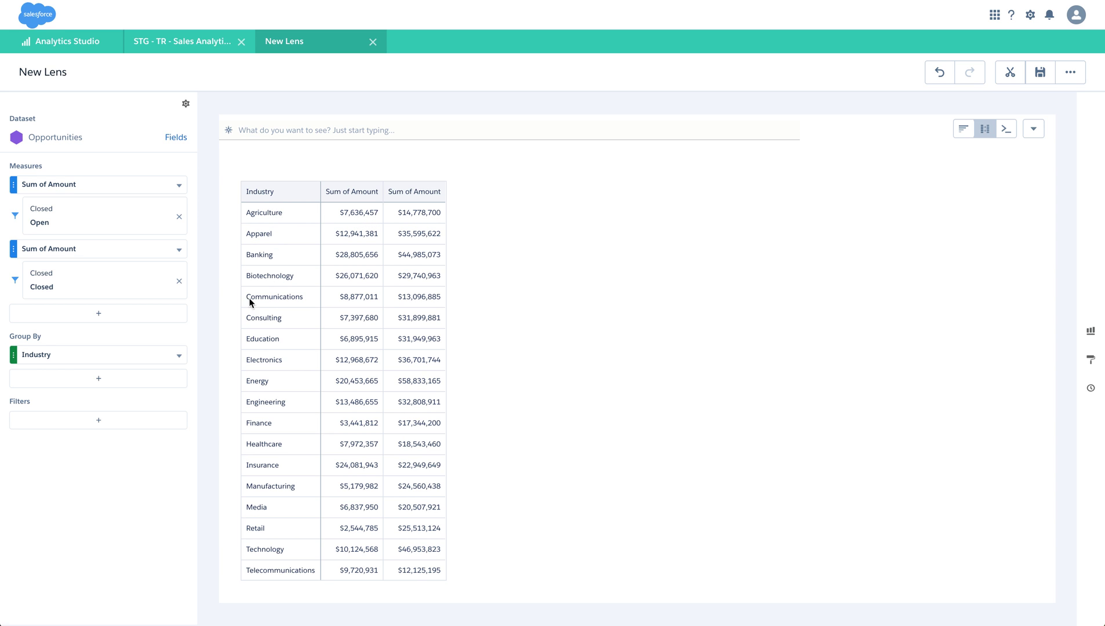
{"action": "left_click", "coordinate": [156, 424]}
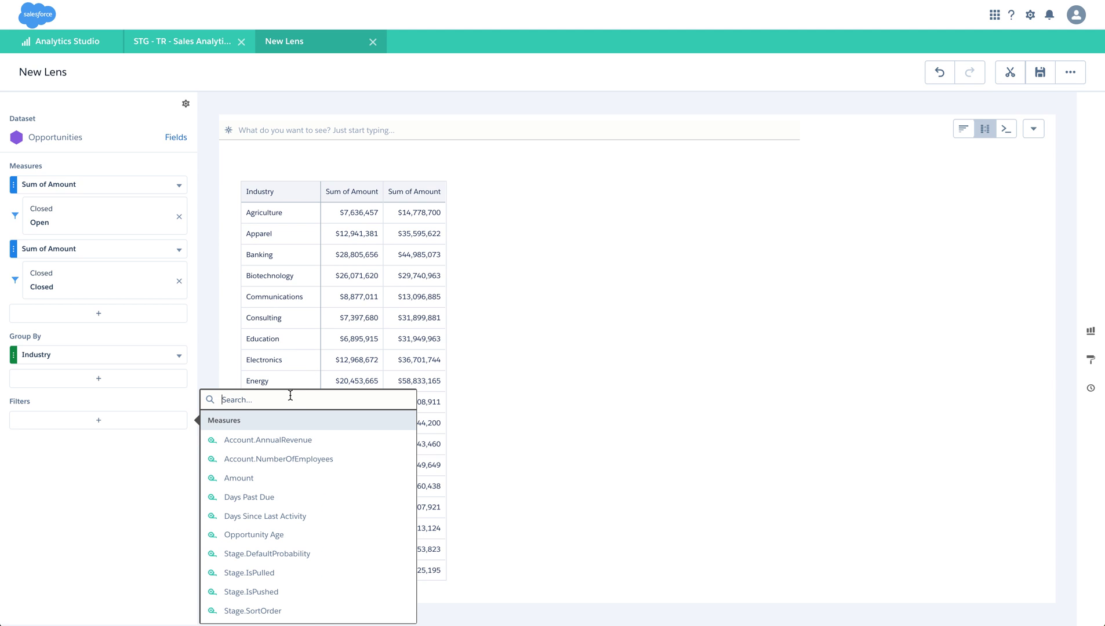
- Add a table-wide CreatedDate filter, relative to now in quarters, limited to this quarter
{"action": "scroll", "coordinate": [299, 510], "scroll_direction": "down", "scroll_amount": 3}
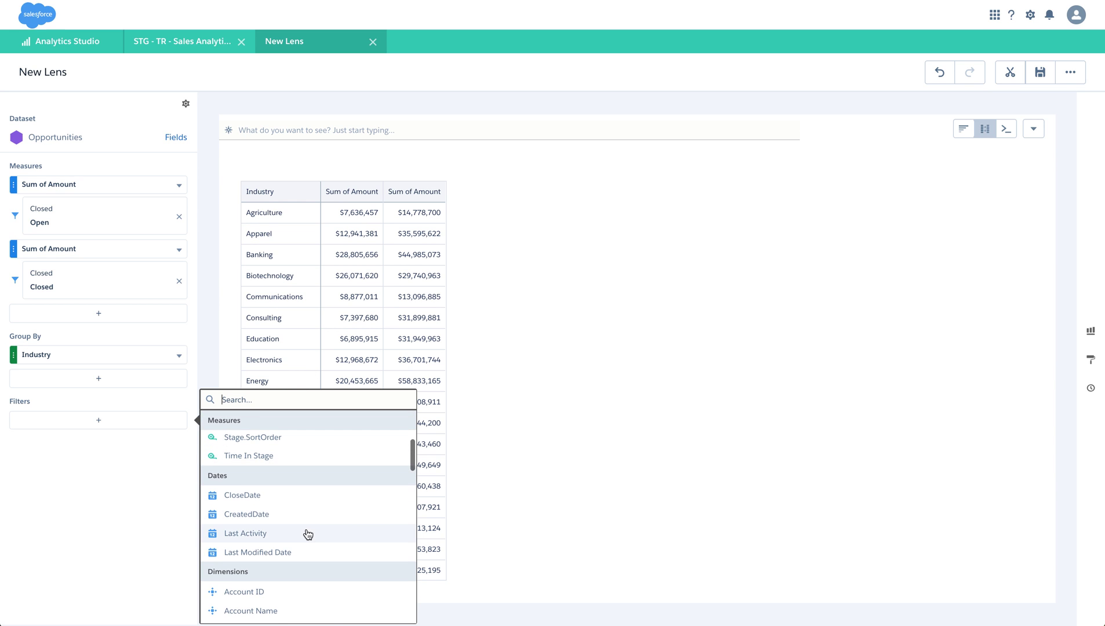
{"action": "left_click", "coordinate": [271, 521]}
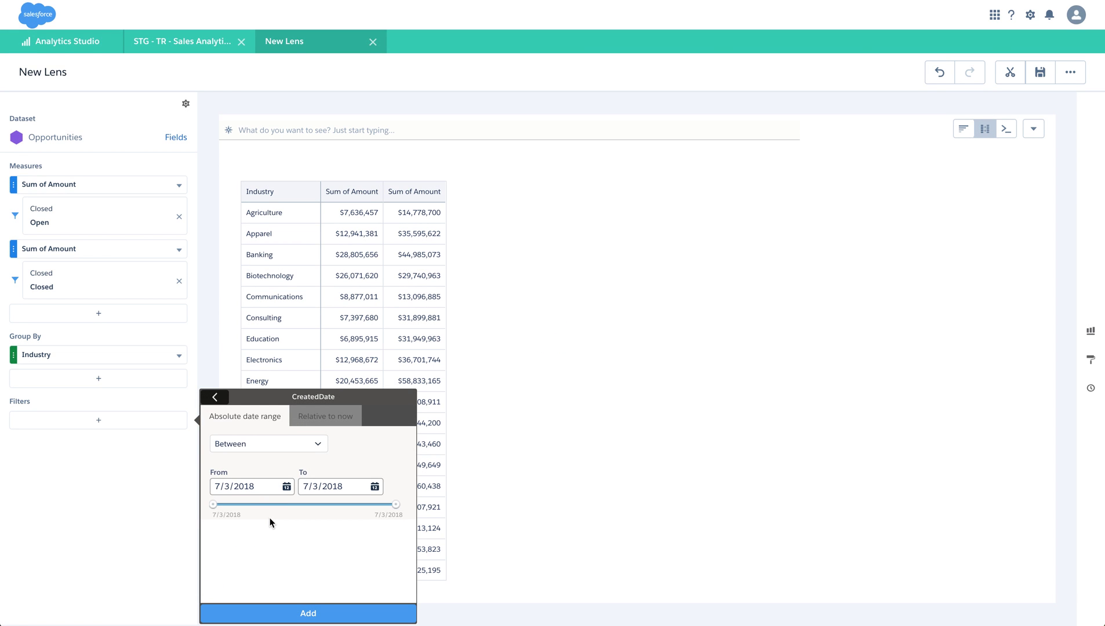
{"action": "left_click", "coordinate": [317, 429]}
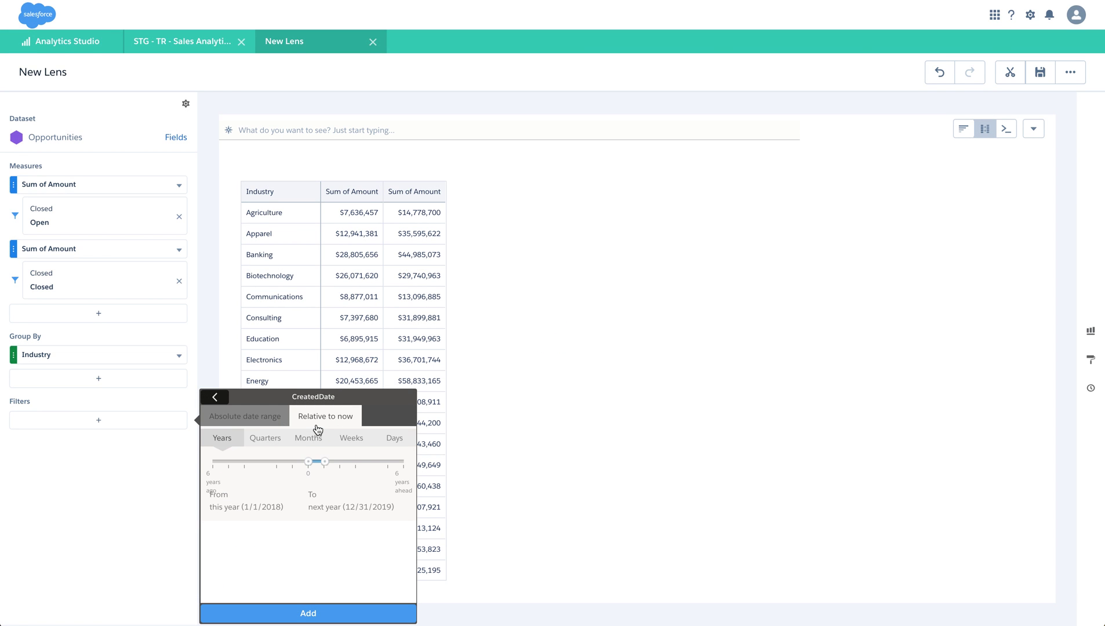
{"action": "left_click", "coordinate": [265, 441]}
{"action": "left_click_drag", "start_coordinate": [324, 467], "coordinate": [308, 464]}
{"action": "mouse_move", "coordinate": [307, 621]}
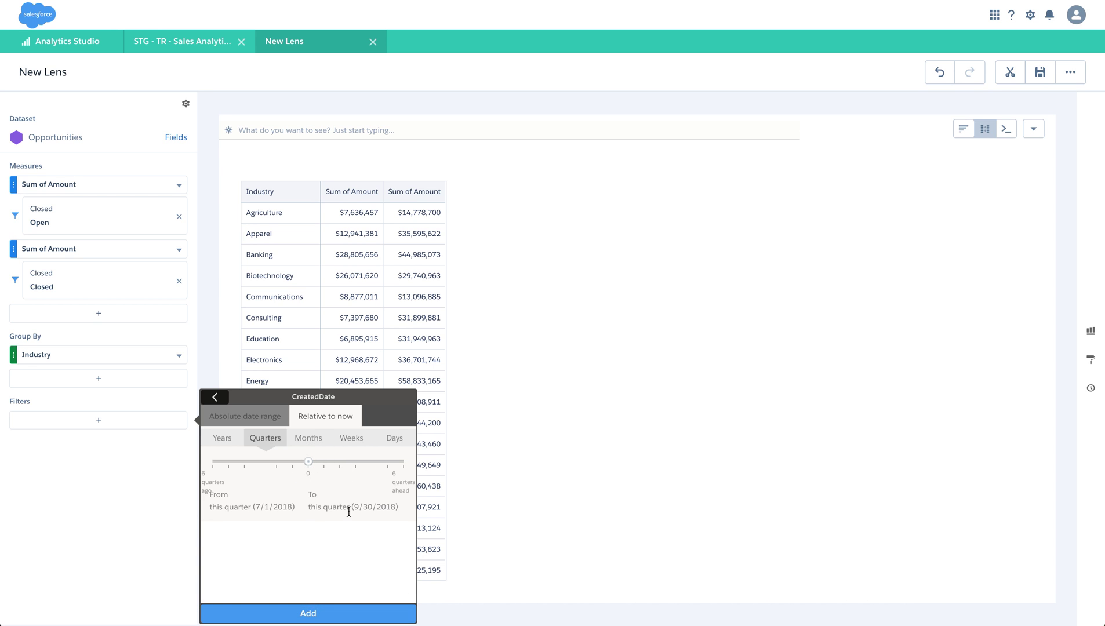
{"action": "left_click", "coordinate": [292, 605]}
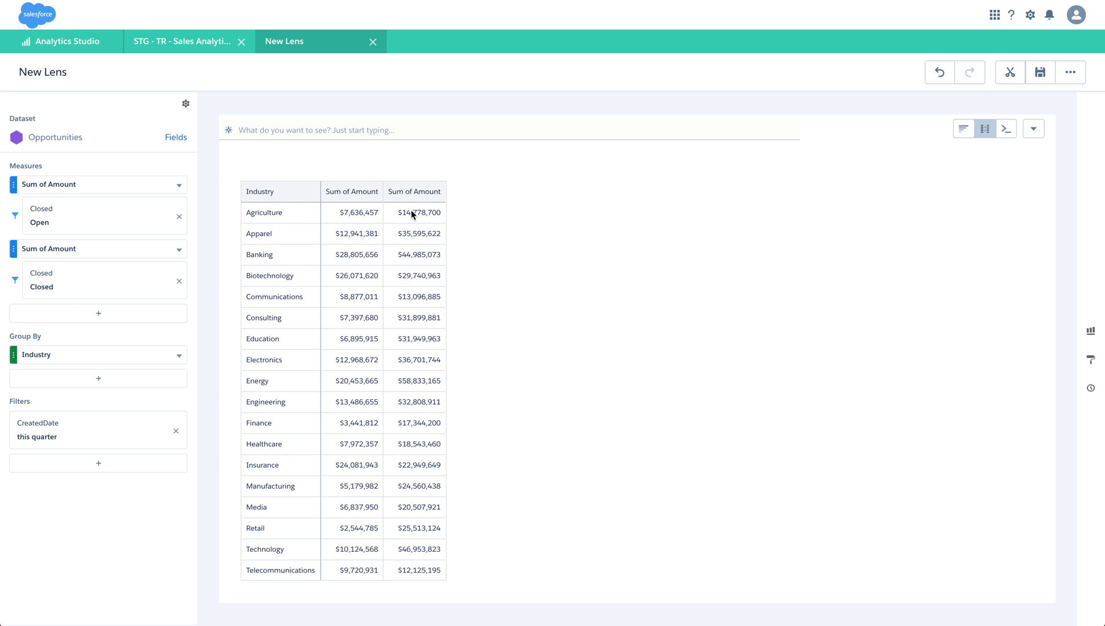
- Set column A's header to 'Open Amount'
{"action": "left_click", "coordinate": [179, 189]}
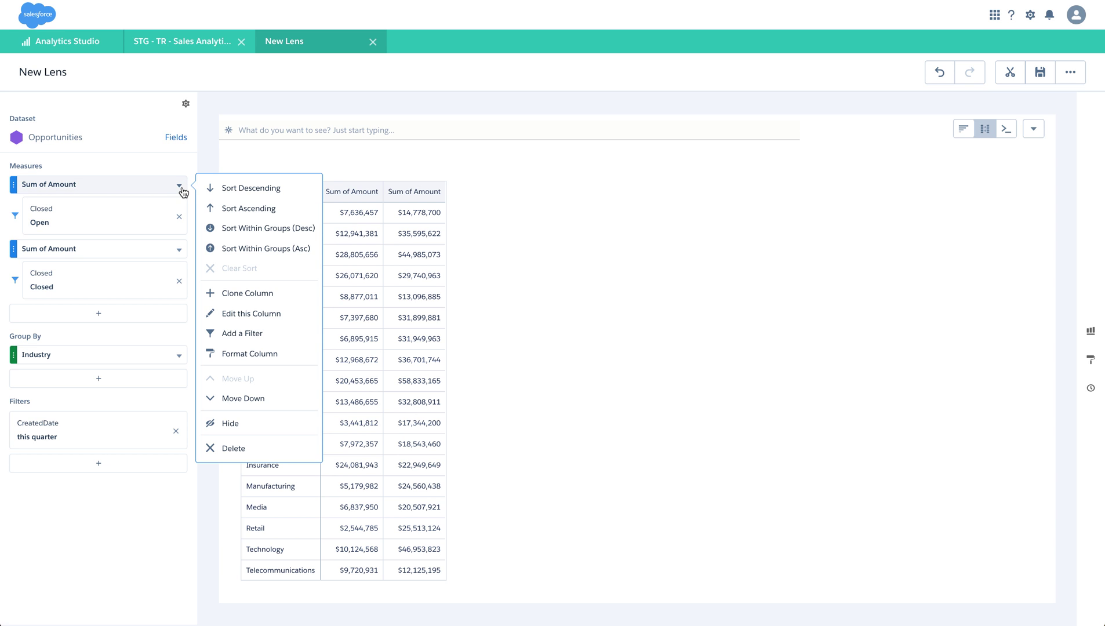
{"action": "left_click", "coordinate": [250, 316]}
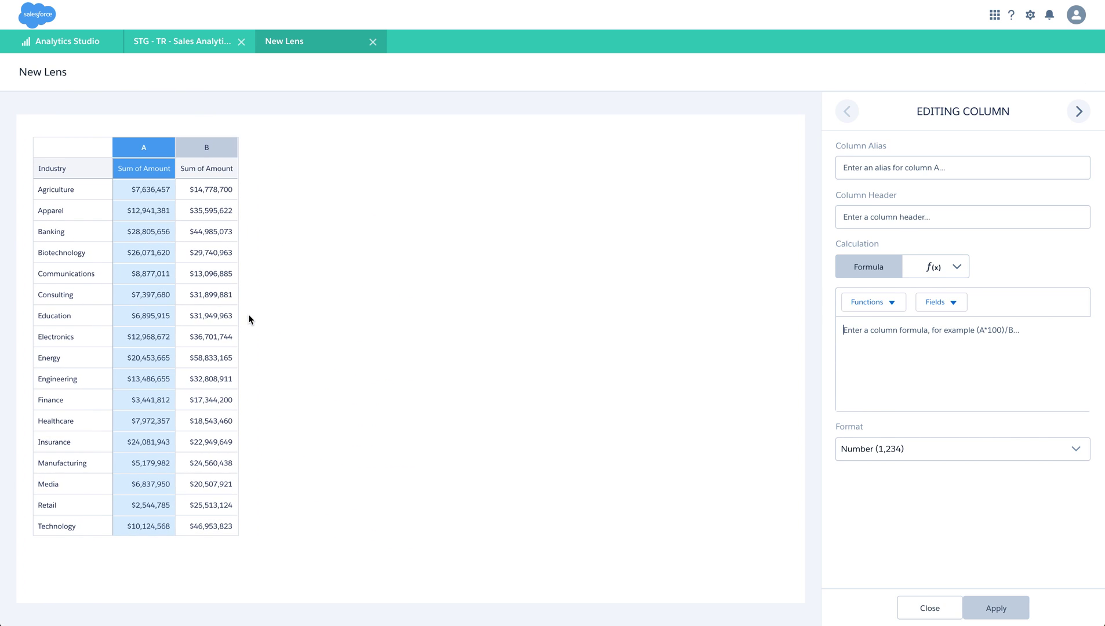
{"action": "left_click", "coordinate": [930, 220]}
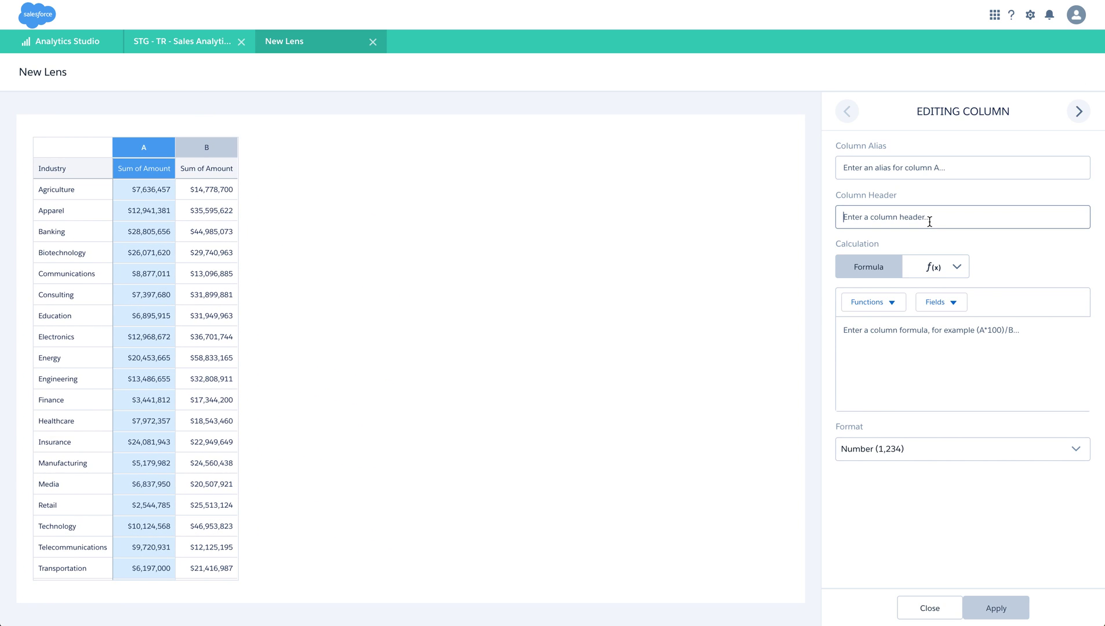
{"action": "type", "text": "Ope"}
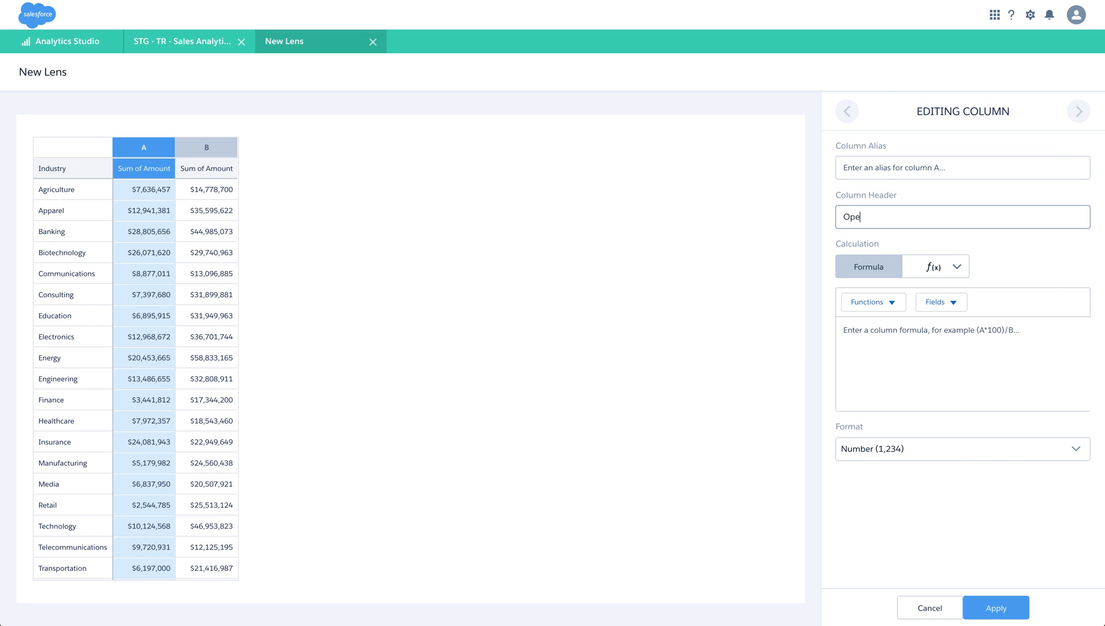
{"action": "type", "text": "n Amount"}
{"action": "left_click", "coordinate": [990, 609]}
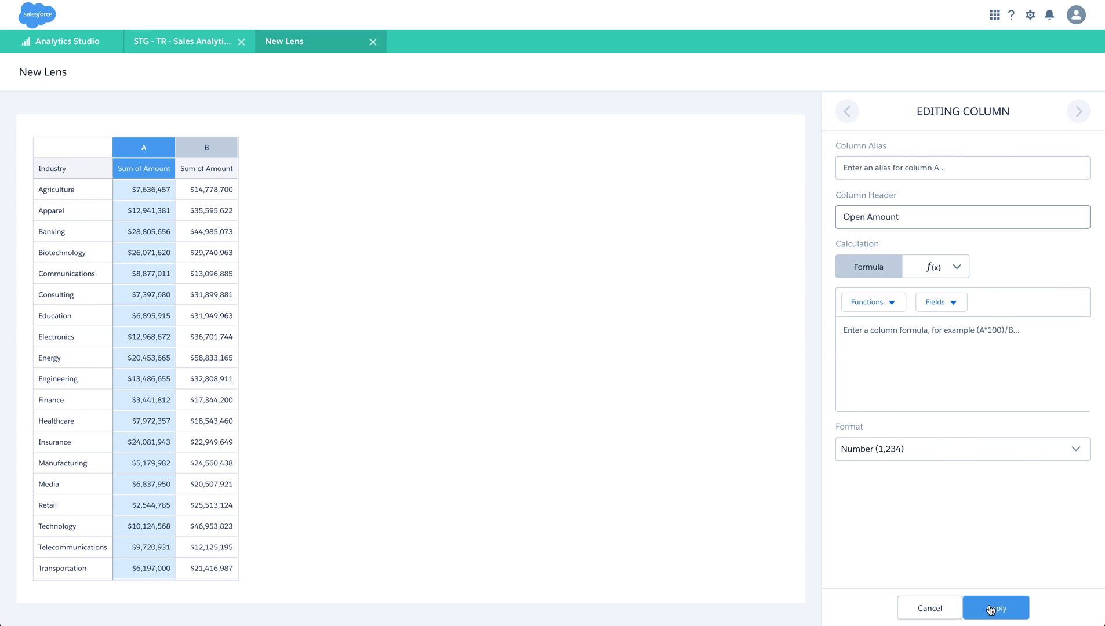
- Set column B's header to 'Closed Amount'
{"action": "left_click", "coordinate": [1079, 112]}
{"action": "left_click", "coordinate": [929, 223]}
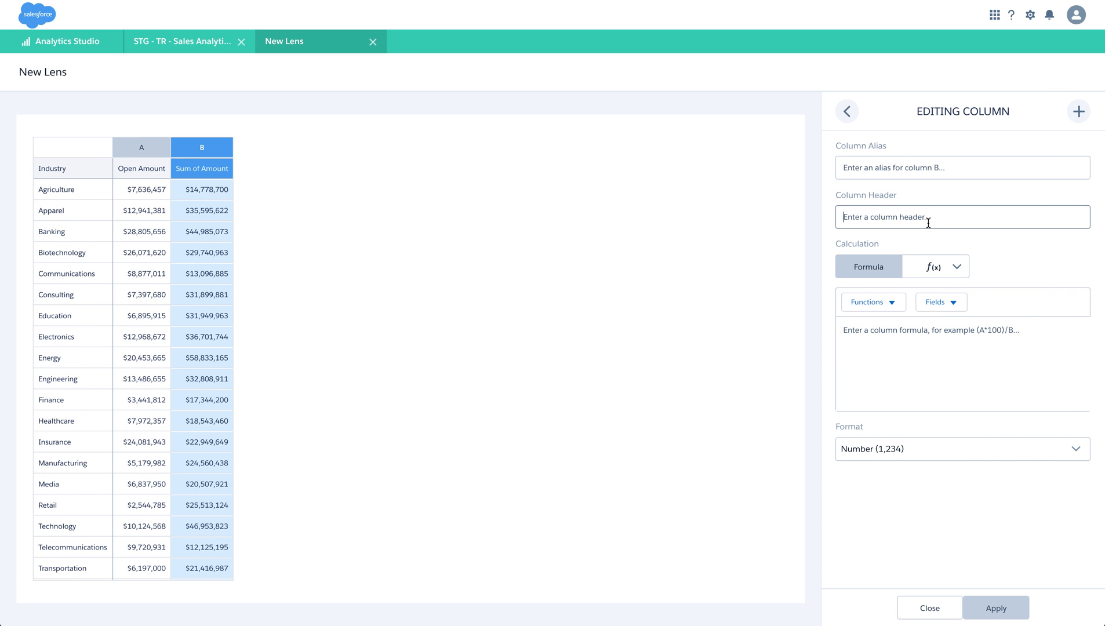
{"action": "type", "text": "Closed"}
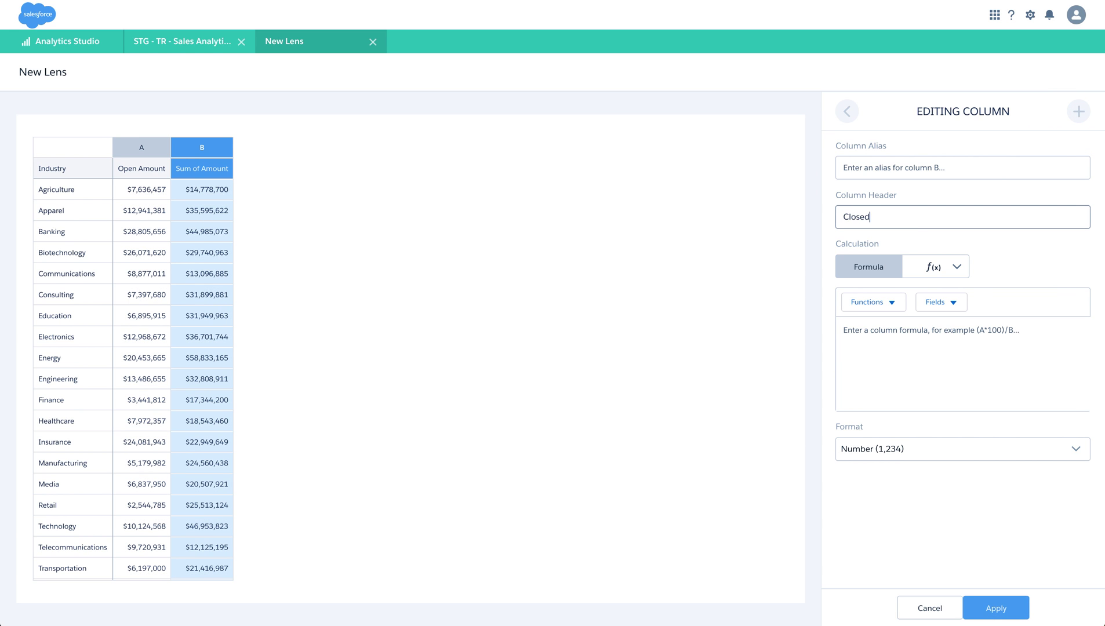
{"action": "type", "text": " Amount"}
{"action": "left_click", "coordinate": [1007, 615]}
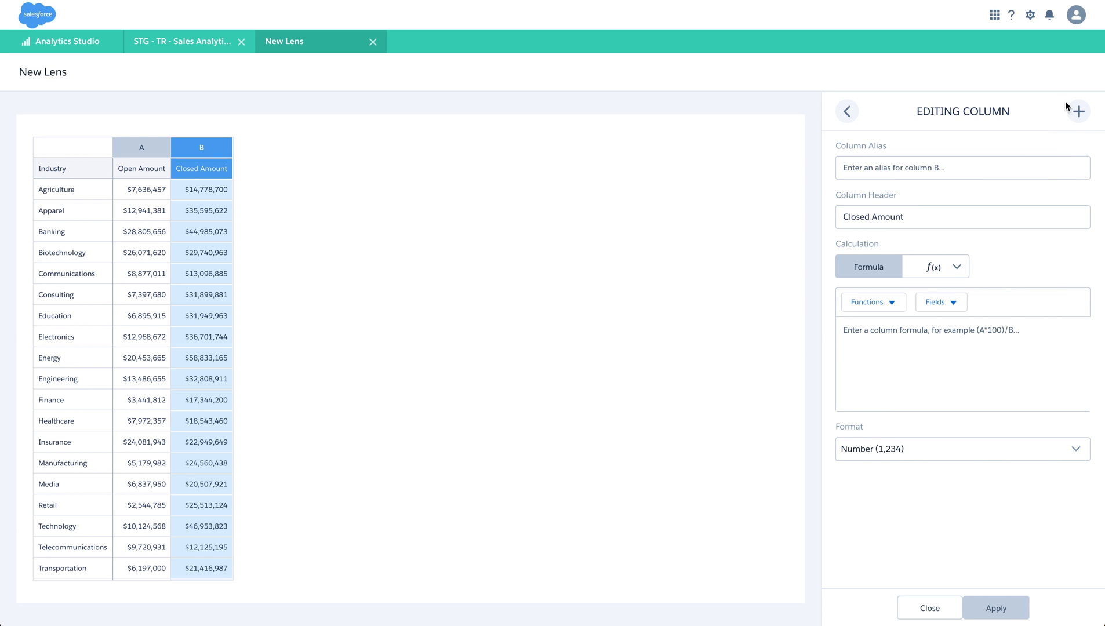
{"action": "left_click", "coordinate": [1079, 111]}
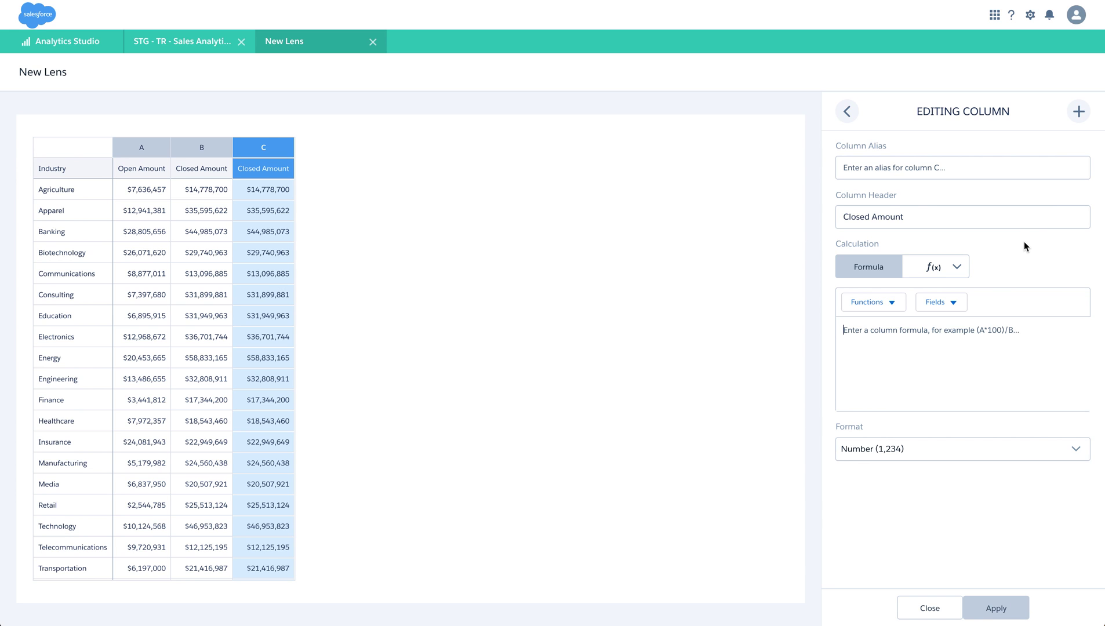
- Replace the new third column's copied header with 'Open Amount Rank'
{"action": "triple_click", "coordinate": [948, 216]}
{"action": "type", "text": "O"}
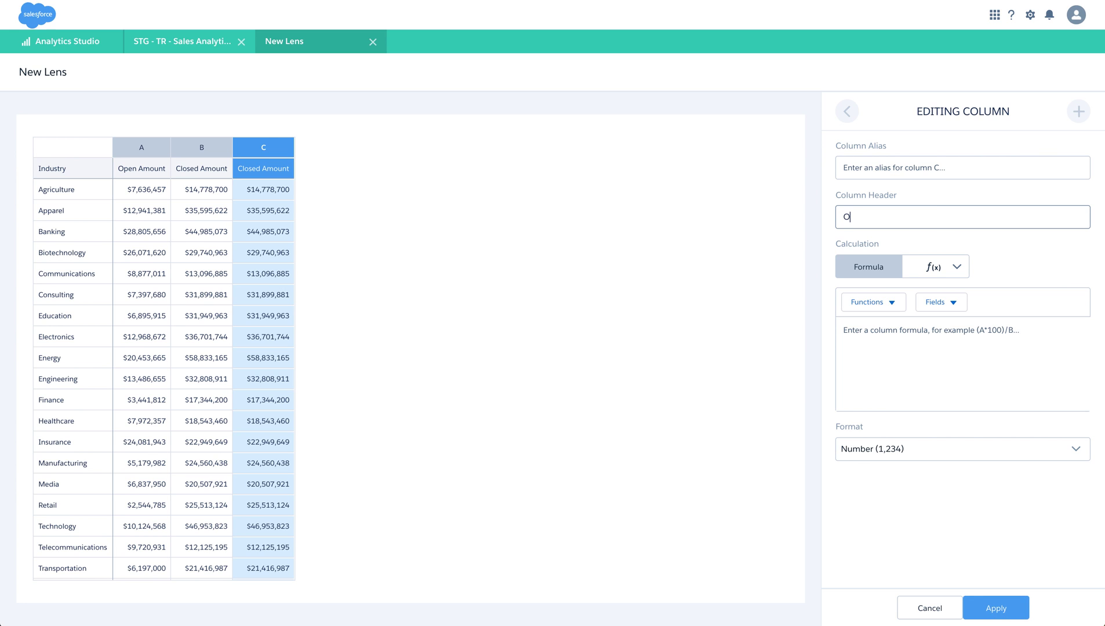
{"action": "type", "text": "pen Amount Rank"}
{"action": "left_click", "coordinate": [968, 246]}
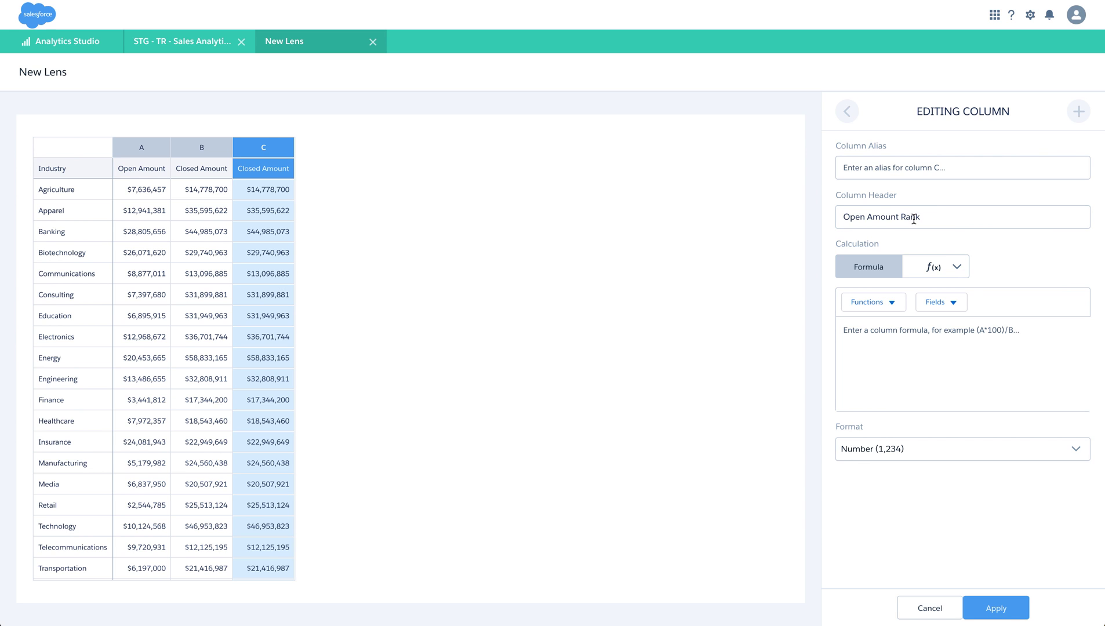
{"action": "left_click", "coordinate": [957, 271]}
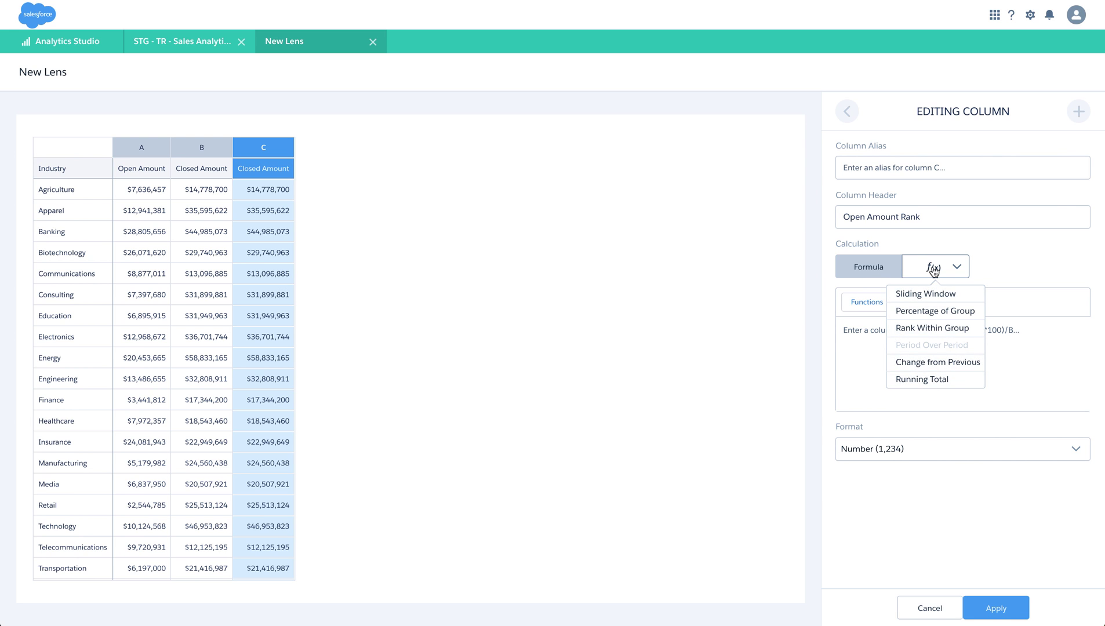
{"action": "left_click", "coordinate": [934, 270]}
- Choose Rank Within Group as the Open Amount Rank column's calculation
{"action": "left_click", "coordinate": [933, 270]}
{"action": "left_click", "coordinate": [959, 328]}
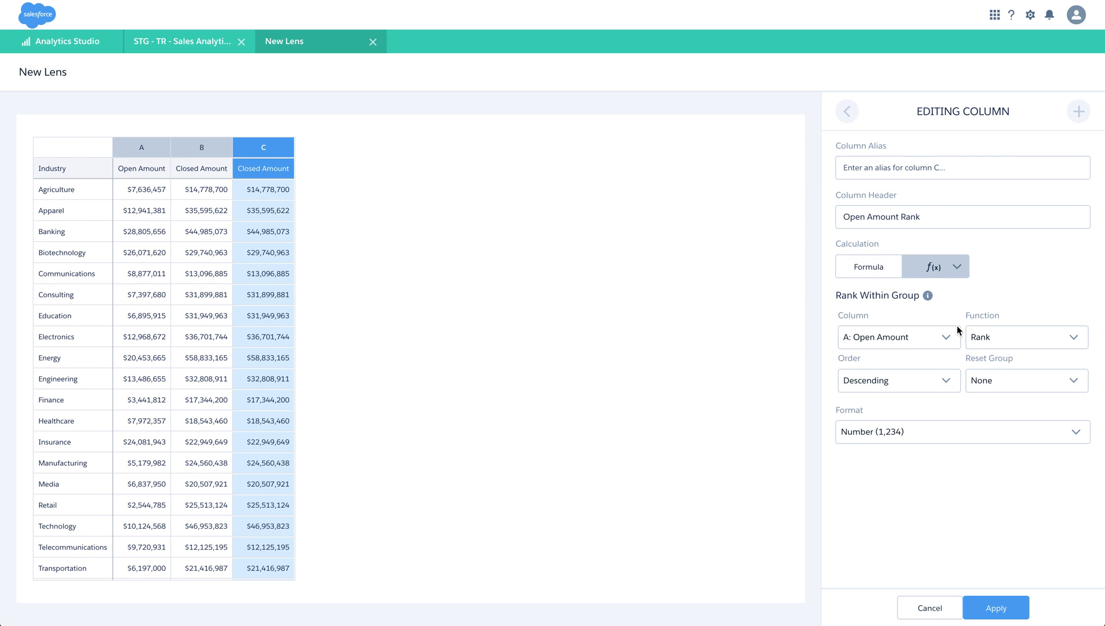
- Apply Rank on Open Amount, Descending, Reset Group None, Number format to column C
{"action": "left_click", "coordinate": [929, 339]}
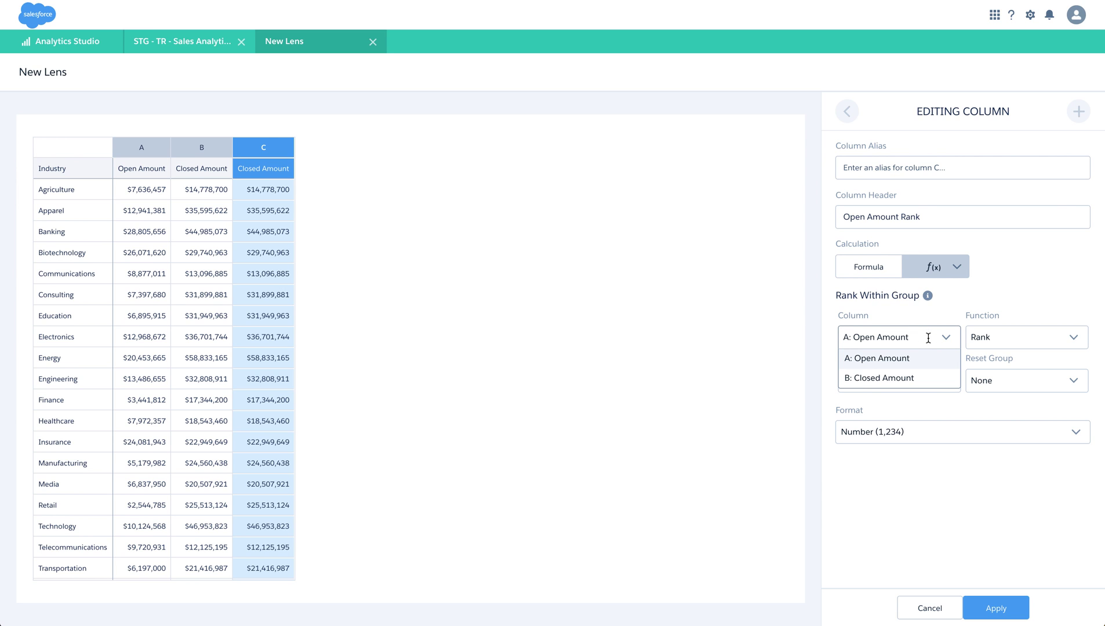
{"action": "left_click", "coordinate": [908, 363]}
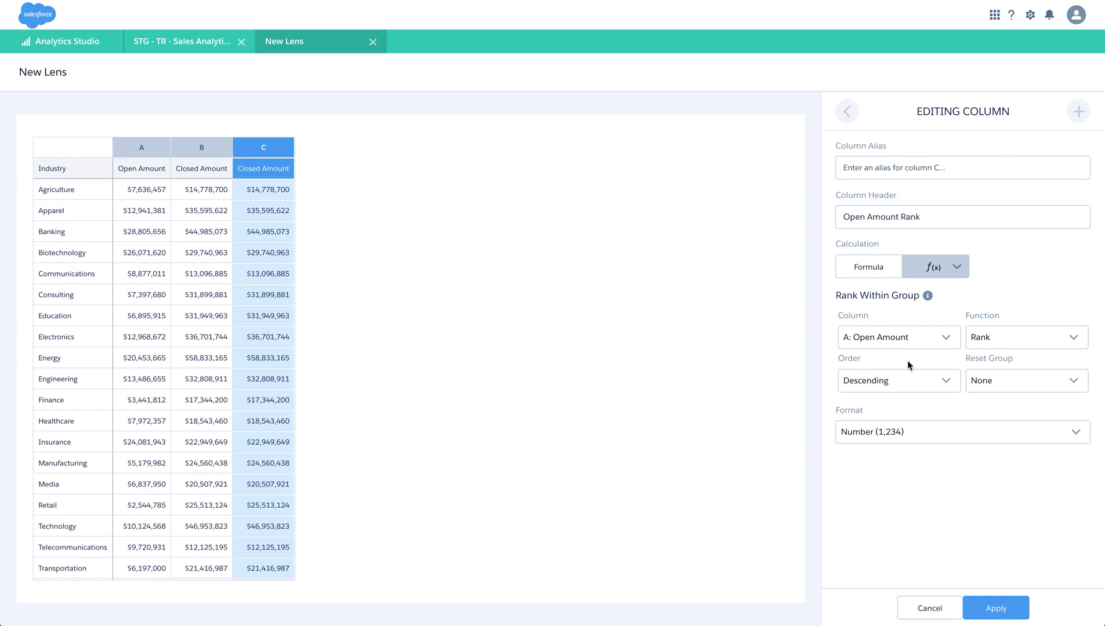
{"action": "left_click", "coordinate": [904, 380]}
{"action": "left_click", "coordinate": [904, 380]}
{"action": "left_click", "coordinate": [1000, 334]}
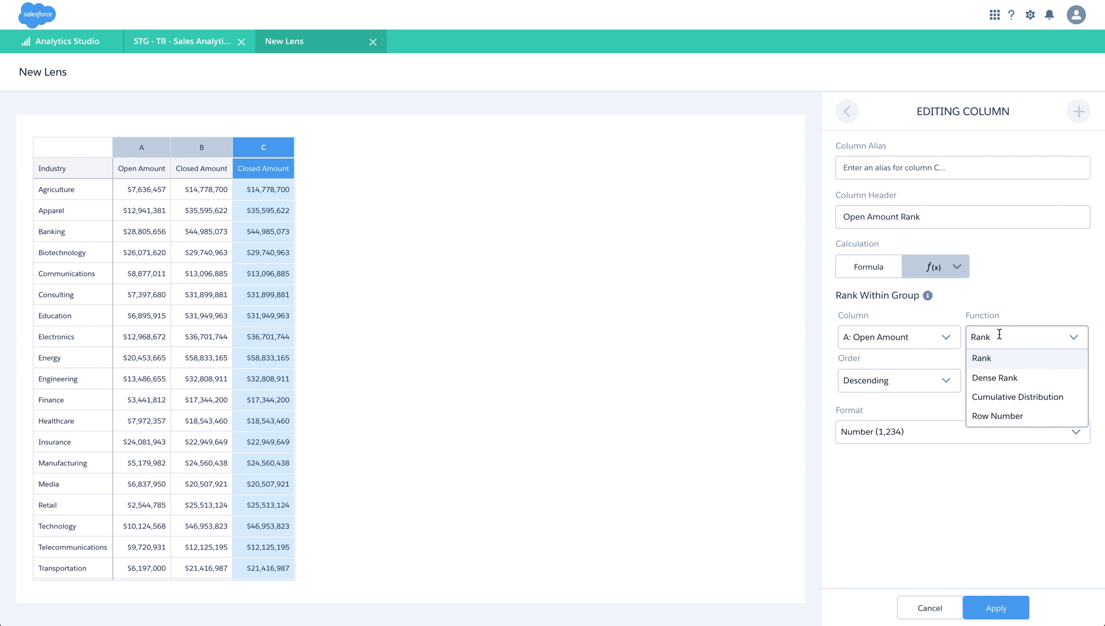
{"action": "left_click", "coordinate": [1003, 365]}
{"action": "left_click", "coordinate": [1005, 380]}
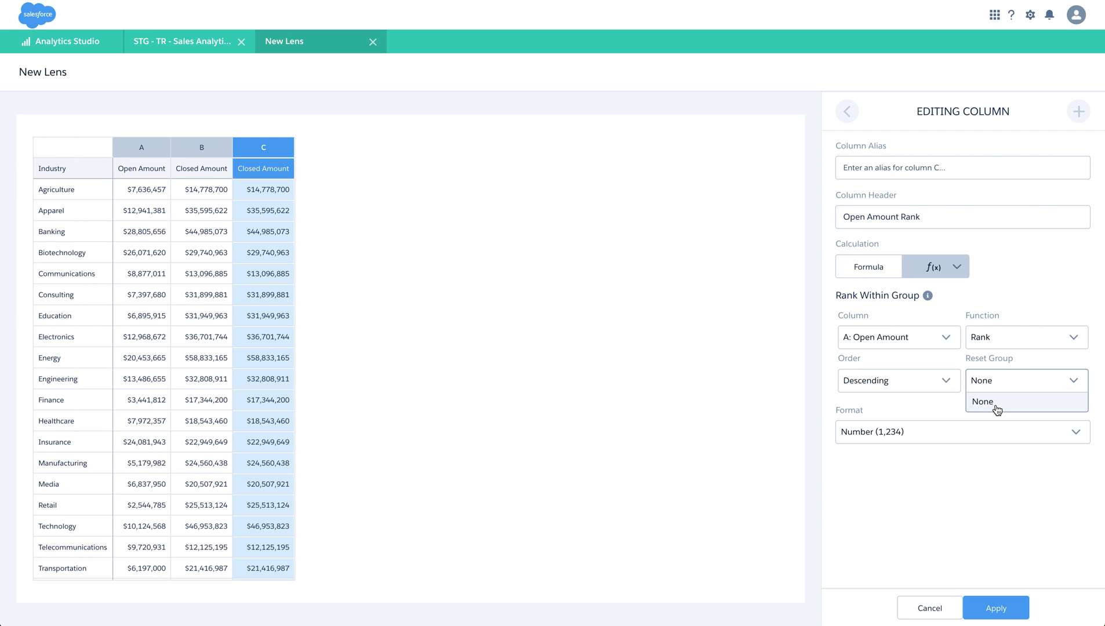
{"action": "left_click", "coordinate": [946, 405]}
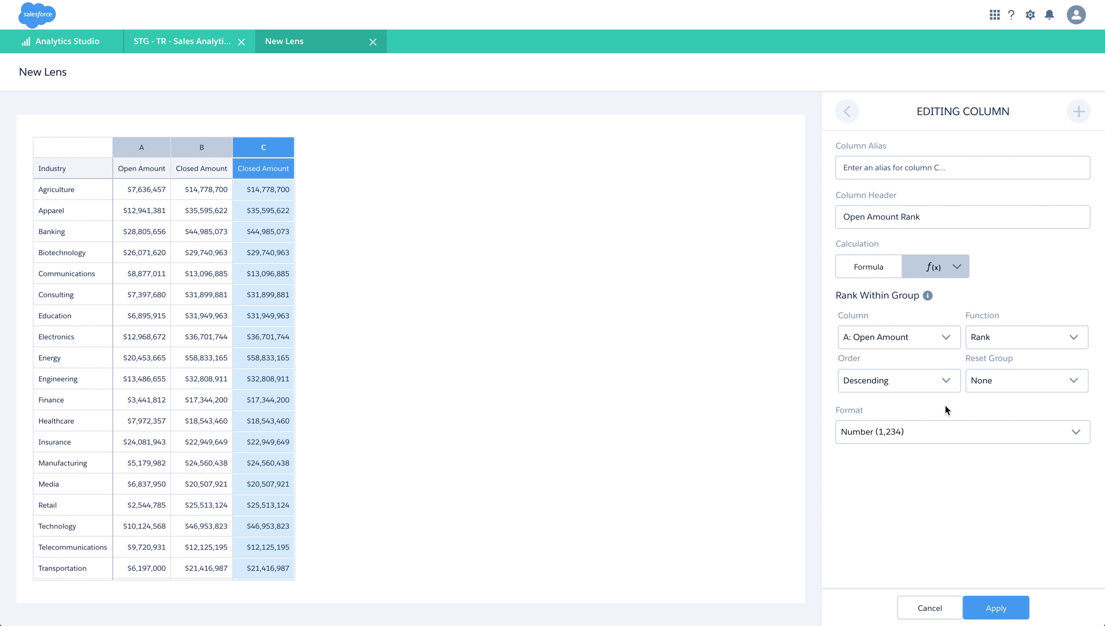
{"action": "left_click", "coordinate": [935, 439]}
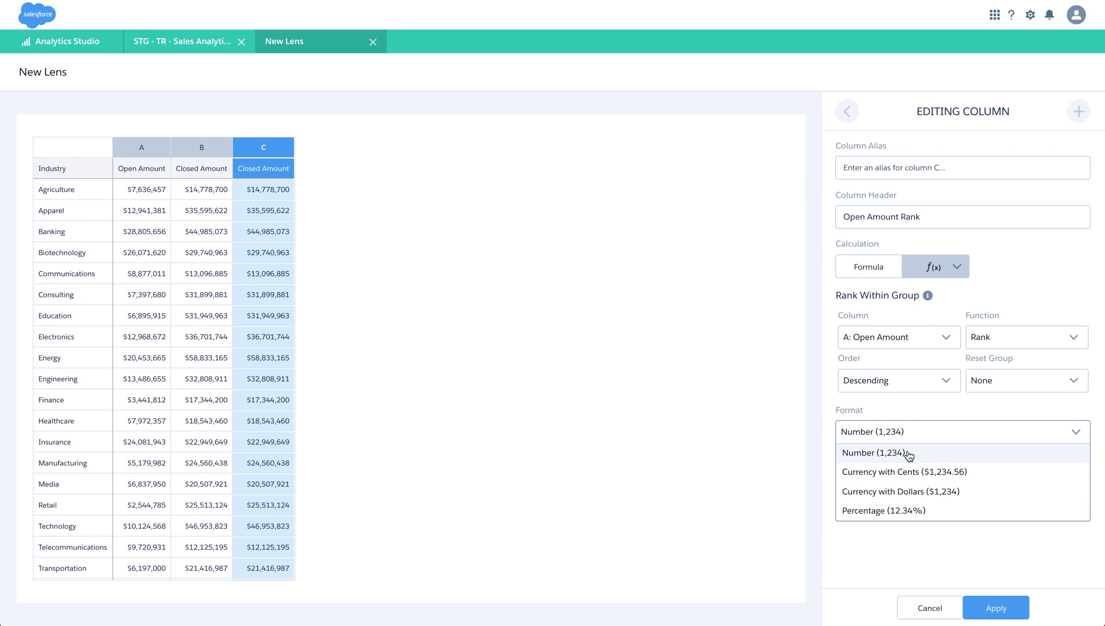
{"action": "left_click", "coordinate": [907, 453]}
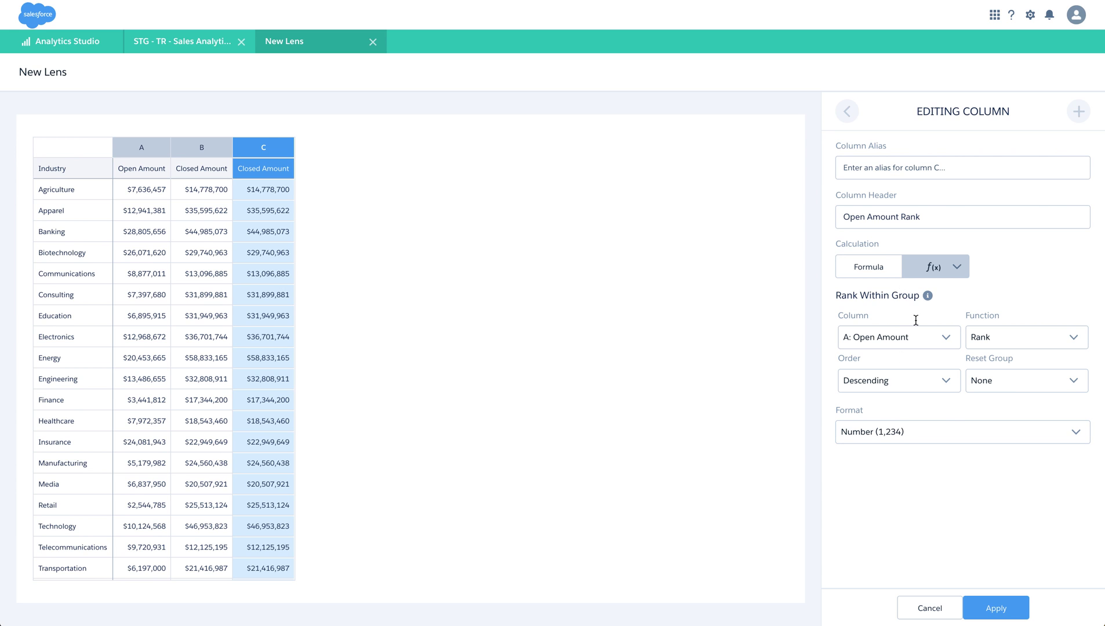
{"action": "left_click", "coordinate": [995, 607]}
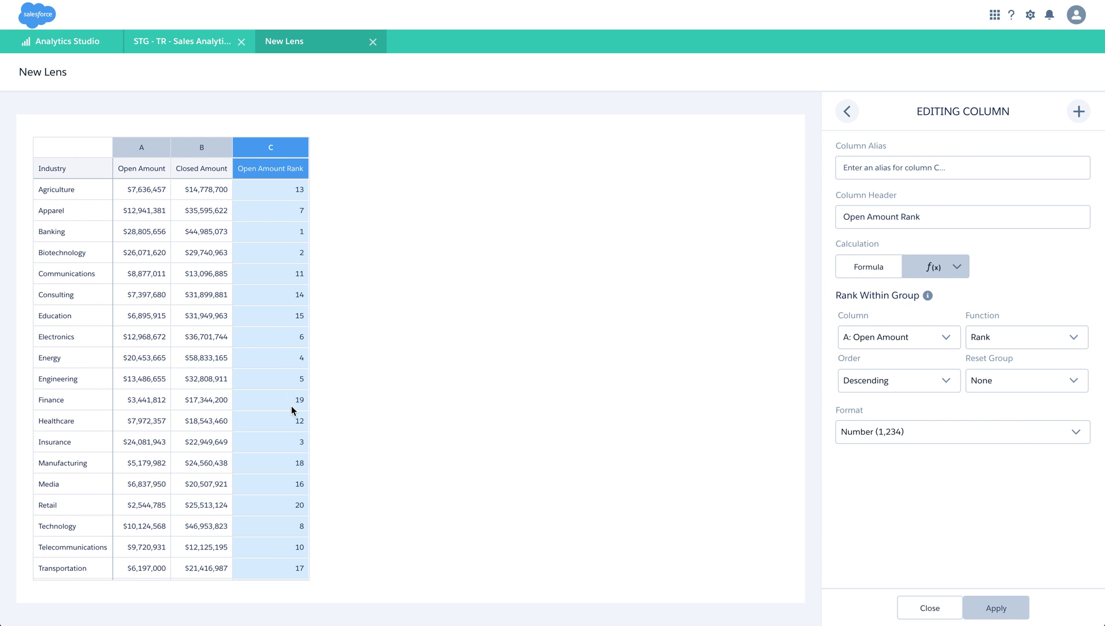
- Close the column editor so the lens lists Open Amount Rank as a third measure
{"action": "scroll", "coordinate": [292, 410], "scroll_direction": "down", "scroll_amount": 1}
{"action": "scroll", "coordinate": [292, 410], "scroll_direction": "up", "scroll_amount": 1}
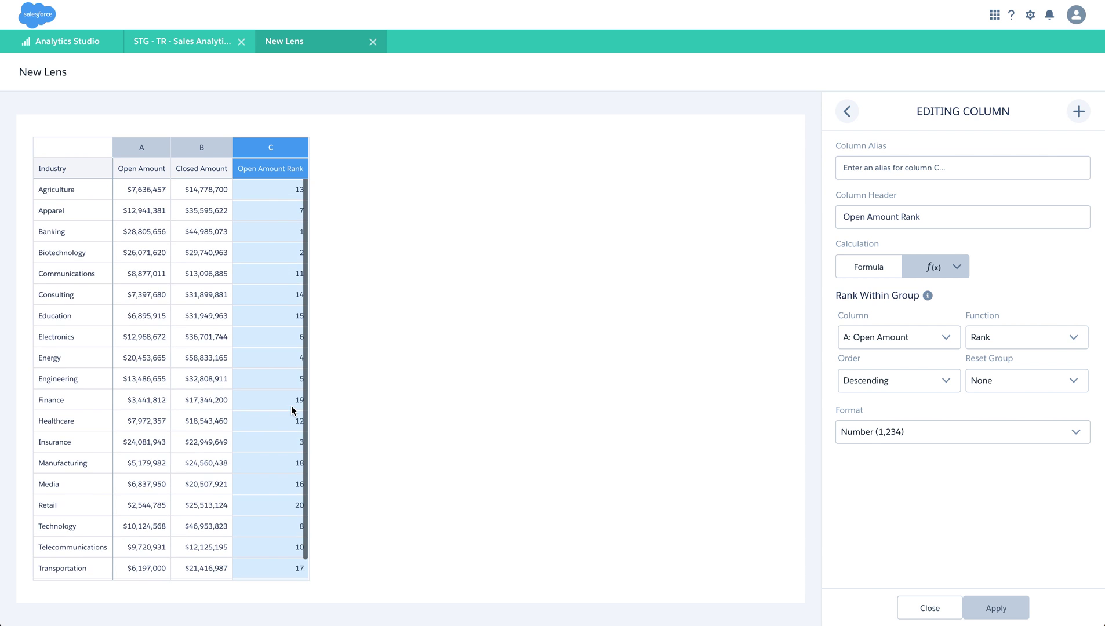
{"action": "left_click", "coordinate": [930, 609]}
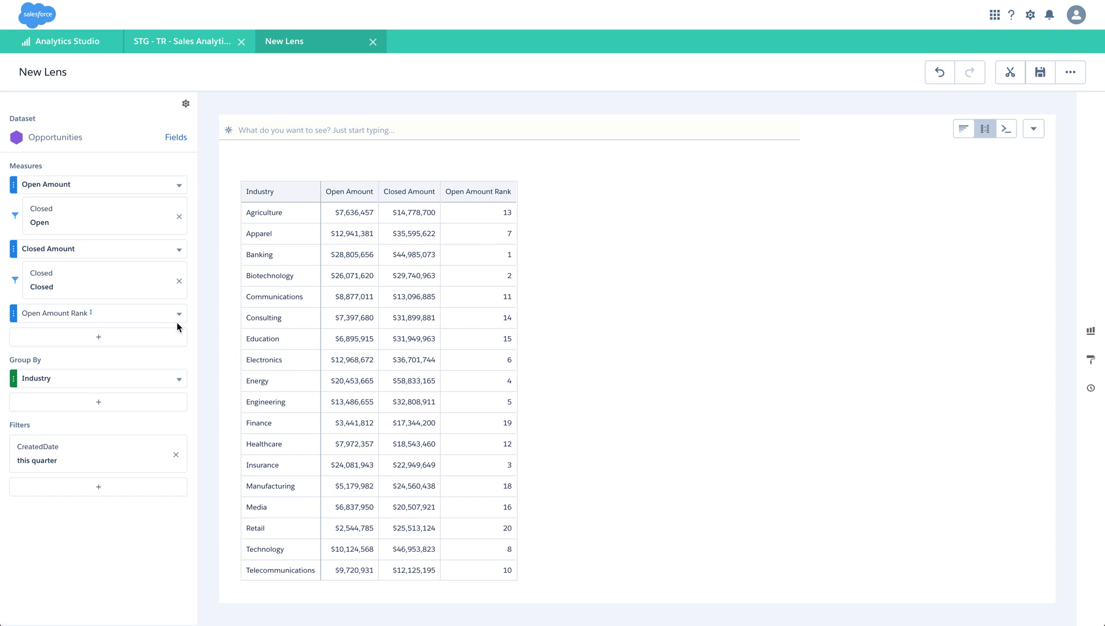
- Sort the table ascending by Open Amount Rank, putting Banking first and Biotechnology second
{"action": "left_click", "coordinate": [180, 316]}
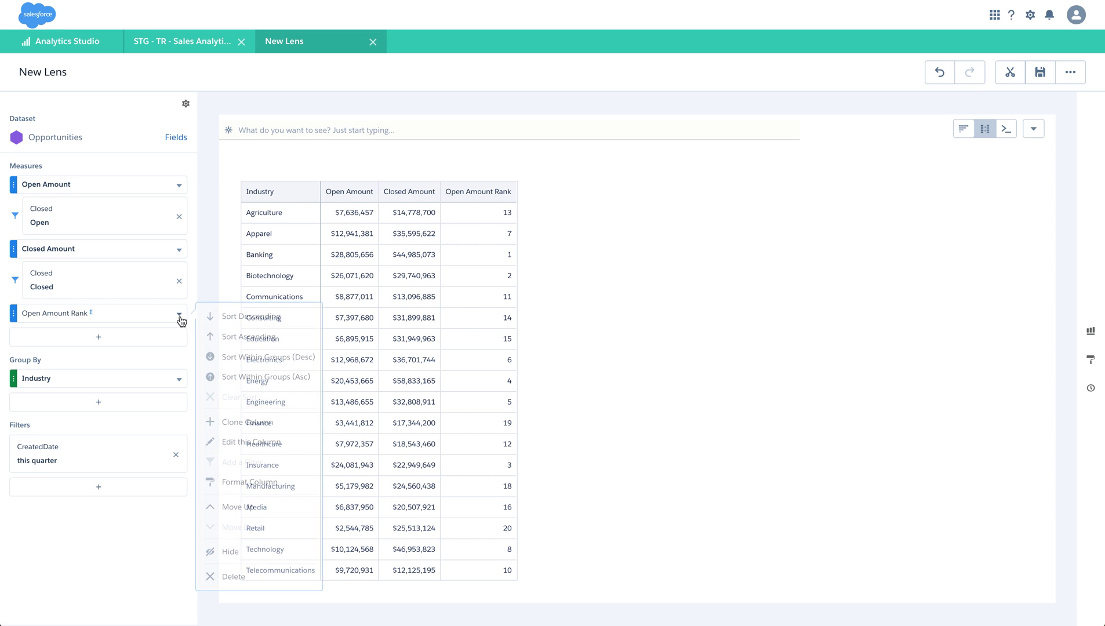
{"action": "left_click", "coordinate": [622, 385]}
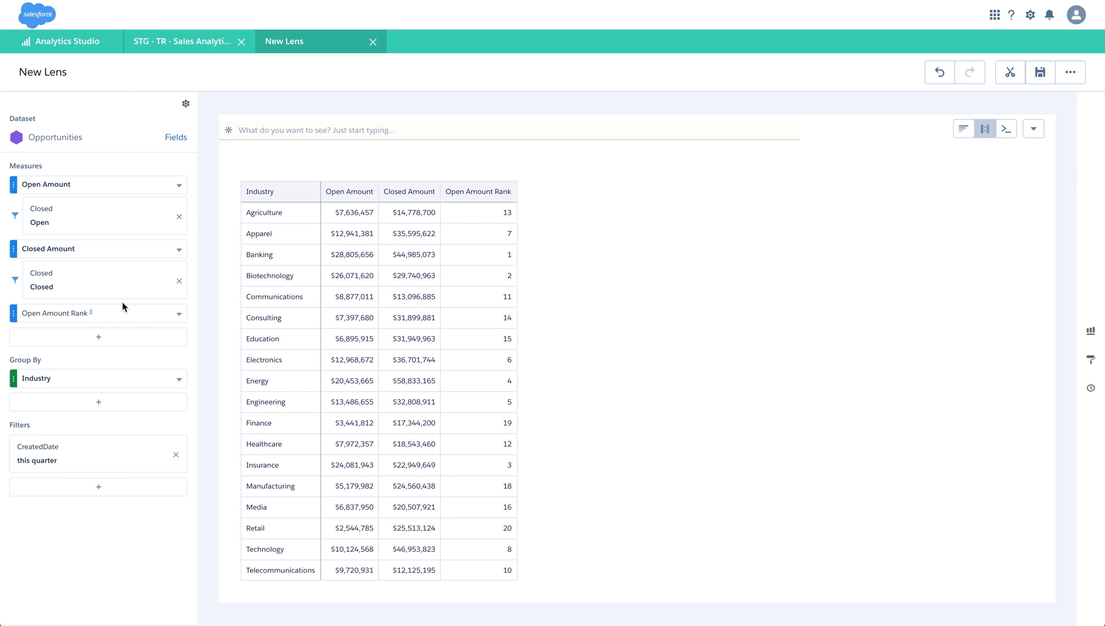
{"action": "left_click", "coordinate": [179, 317]}
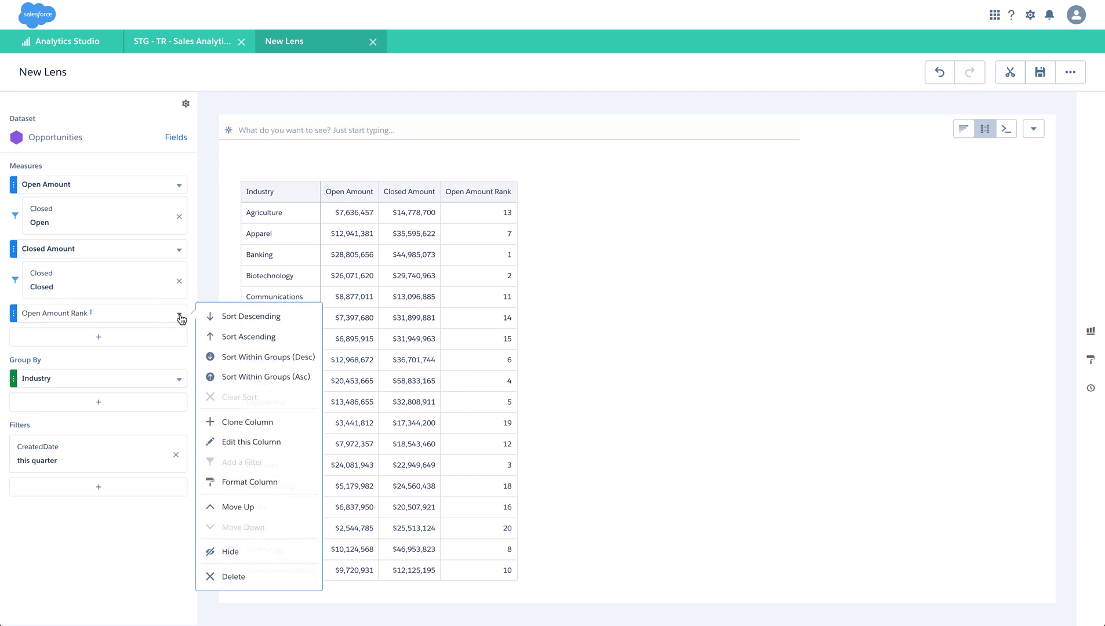
{"action": "left_click", "coordinate": [255, 340]}
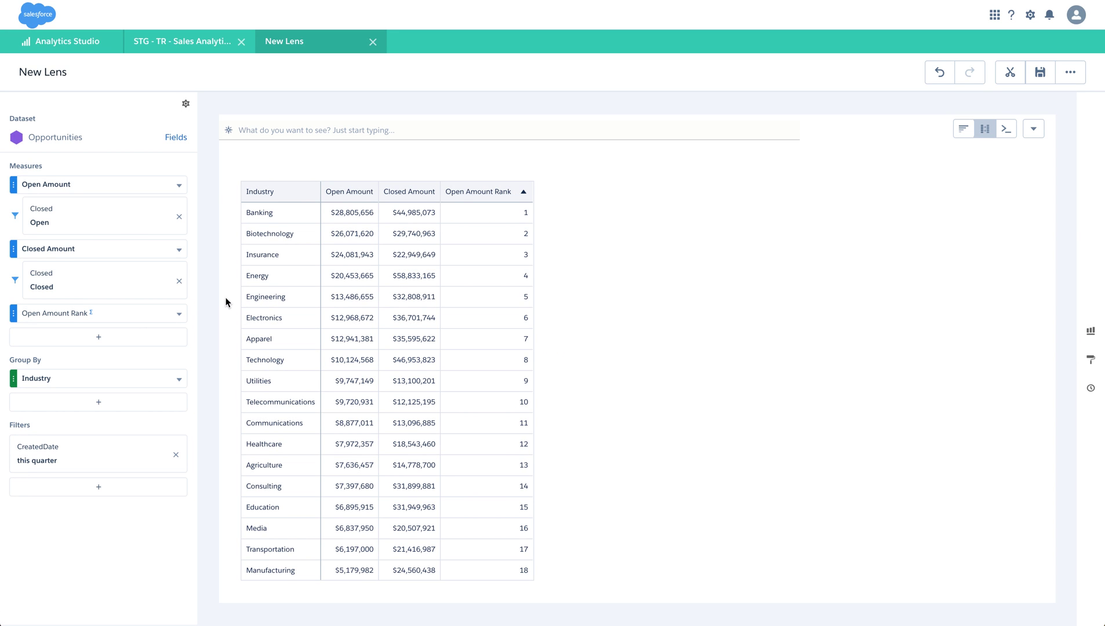
- Hide the Open Amount Rank column and show Open and Closed Amount per industry as a bar chart
{"action": "left_click", "coordinate": [180, 314]}
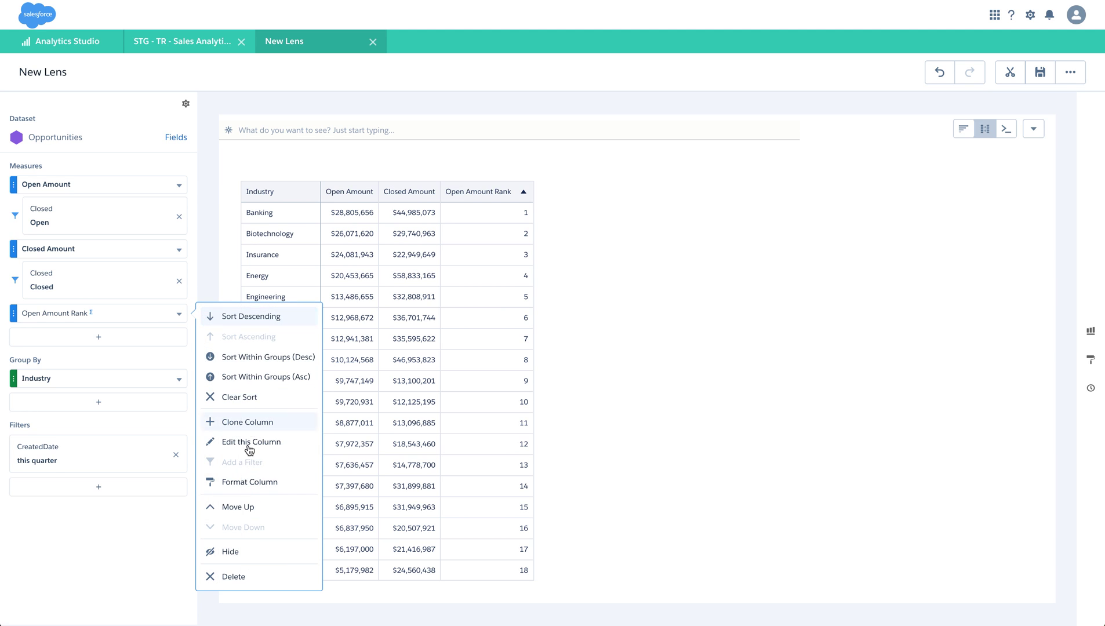
{"action": "left_click", "coordinate": [253, 555]}
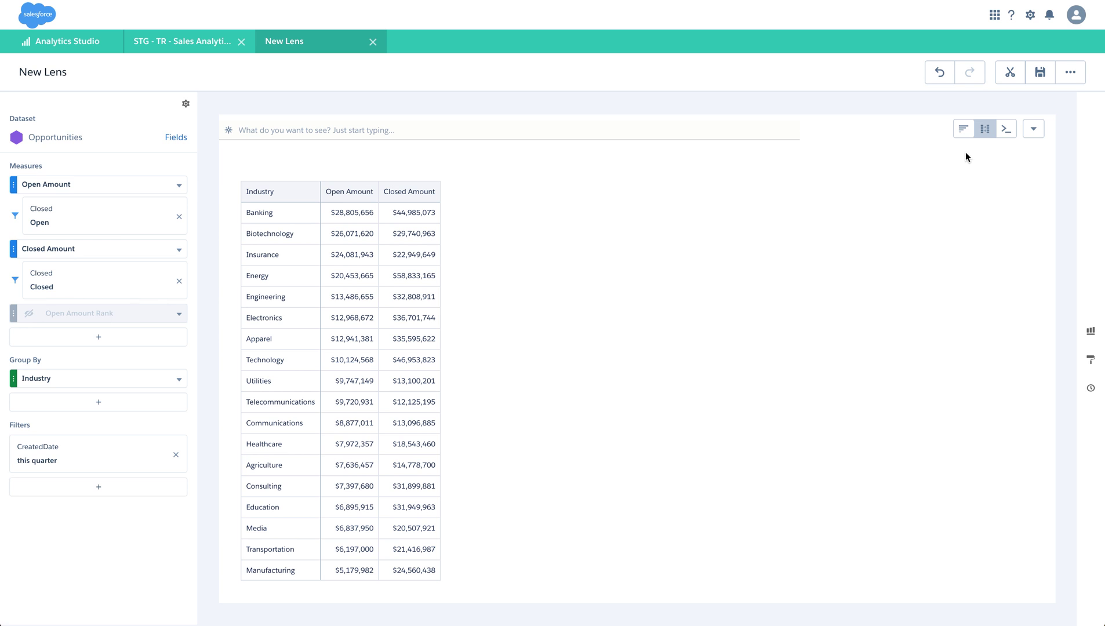
{"action": "left_click", "coordinate": [965, 129]}
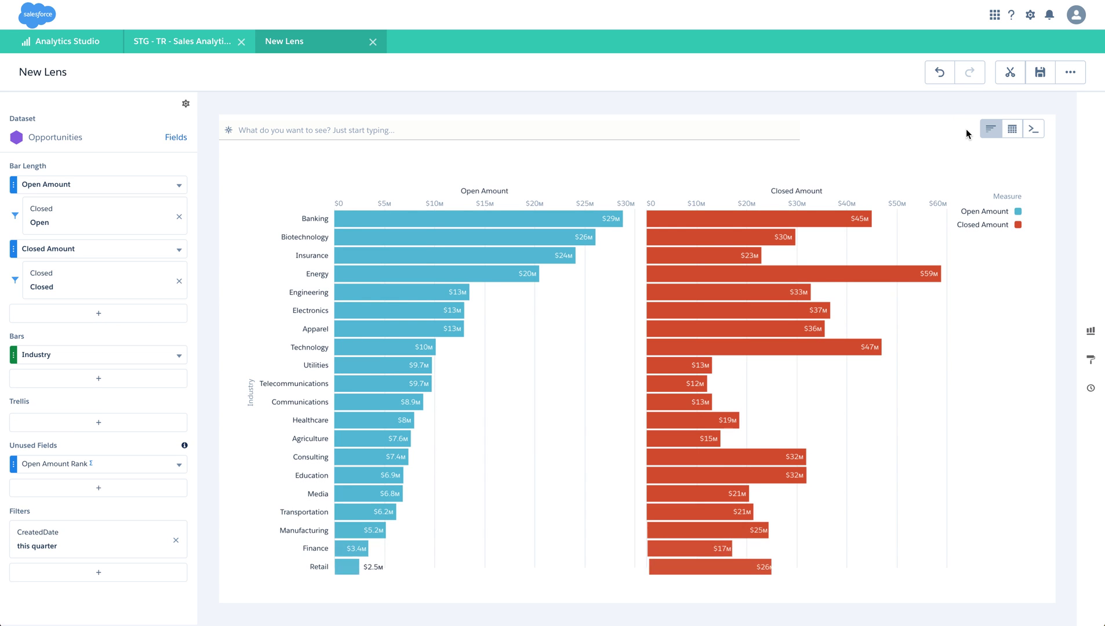
- Change the chart type to Pyramid, with Open Amount extending left and Closed Amount right
{"action": "left_click", "coordinate": [1091, 331]}
{"action": "left_click", "coordinate": [977, 168]}
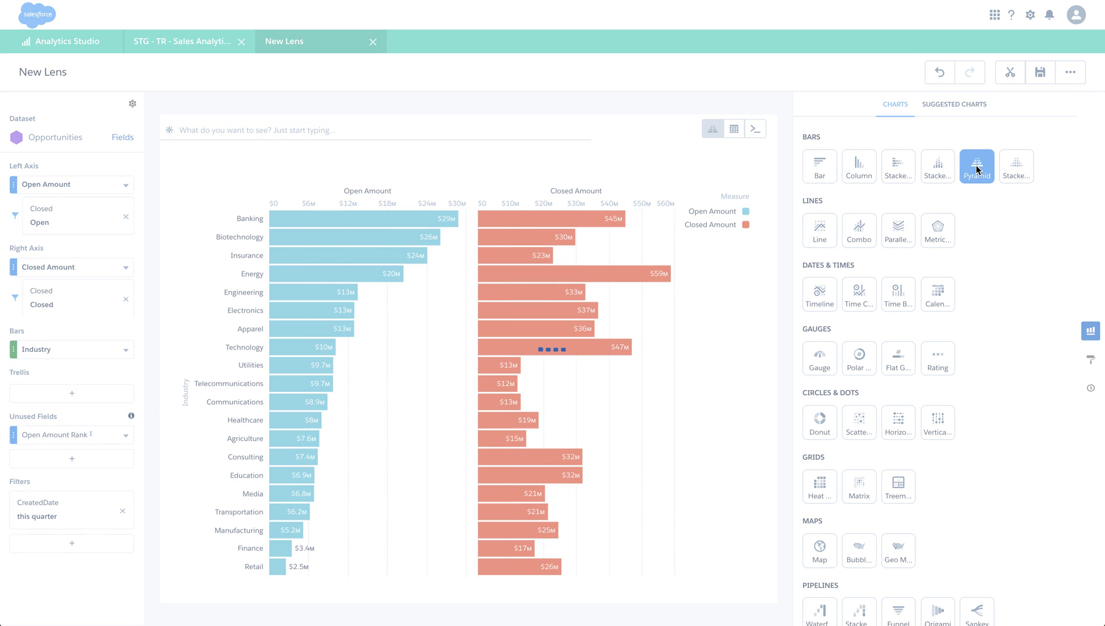
{"action": "left_click", "coordinate": [1090, 332]}
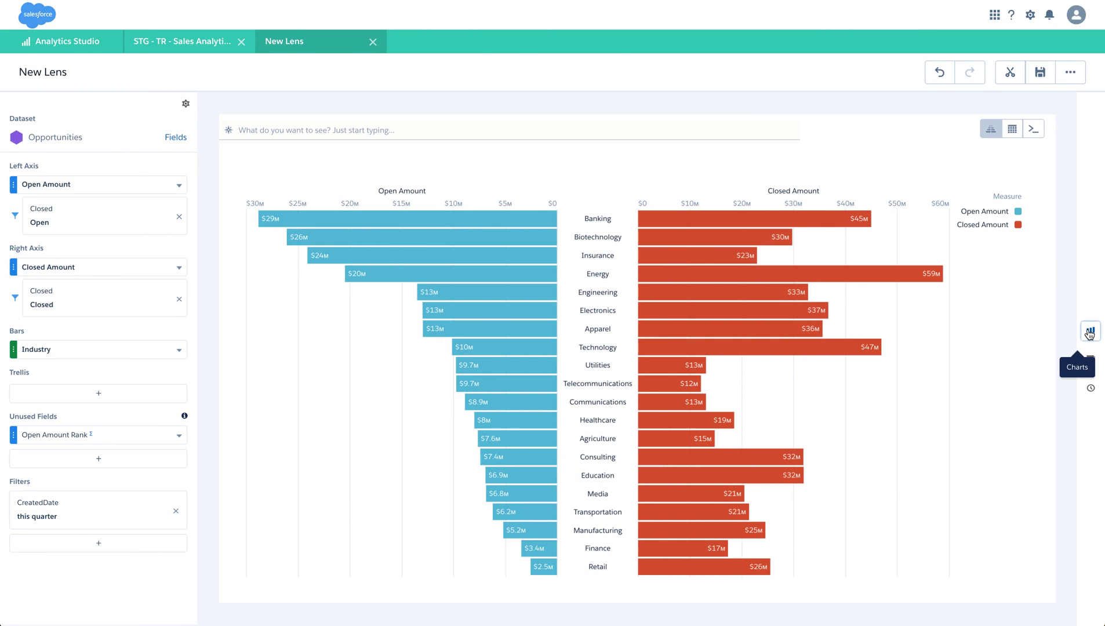